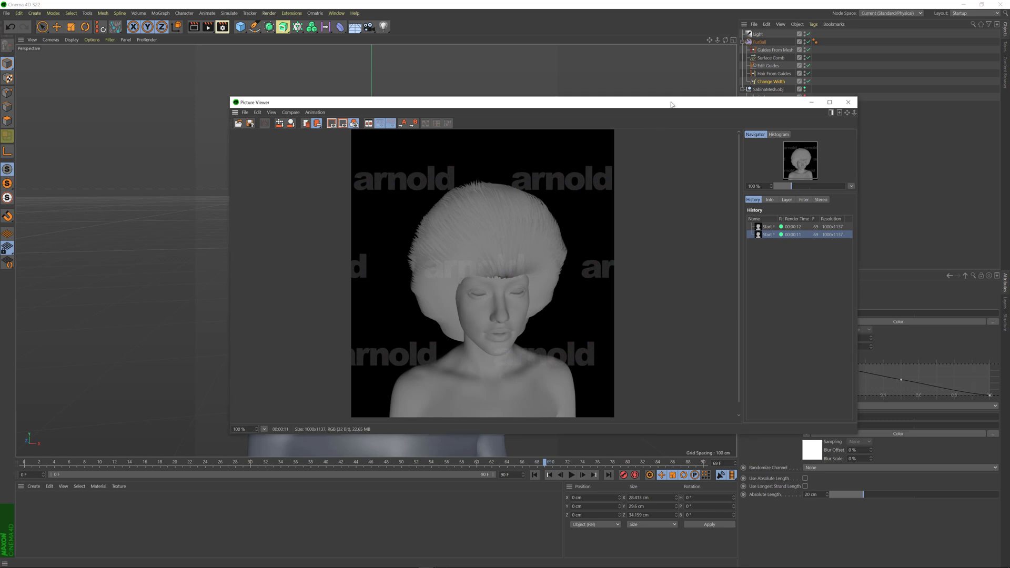
- Move the Picture Viewer aside to compare the grey Arnold afro render with the viewport guides
left_click_drag(671, 104, 896, 123)
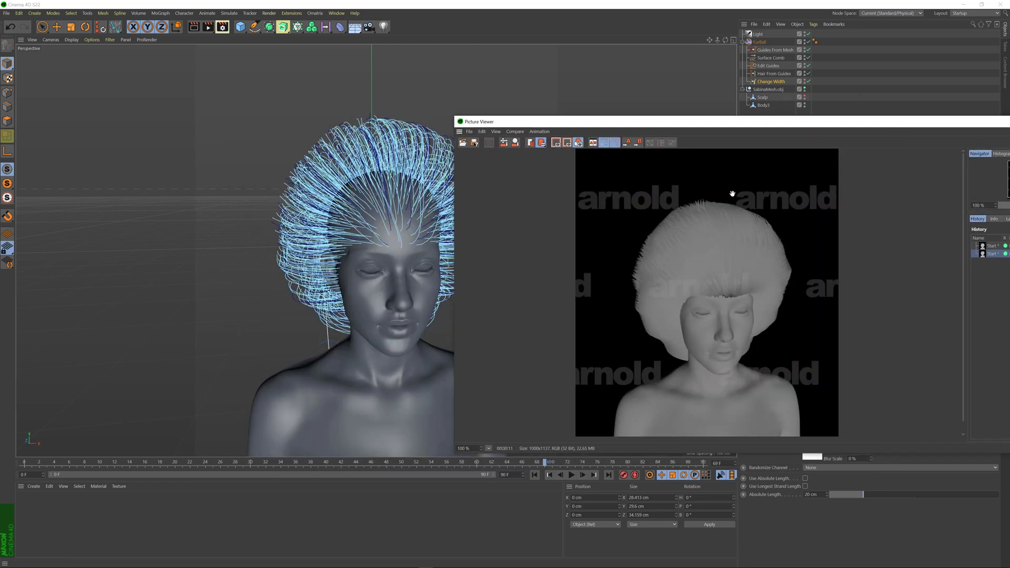
left_click_drag(778, 125, 348, 220)
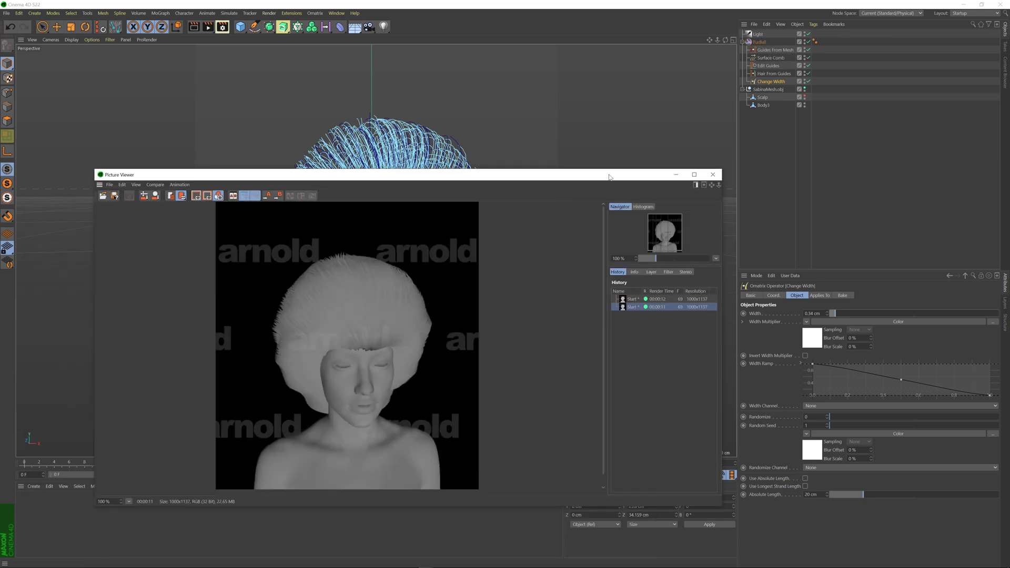
left_click_drag(575, 178, 831, 278)
- Close the render and create an Arnold standard_hair material in the Material Manager
left_click(897, 275)
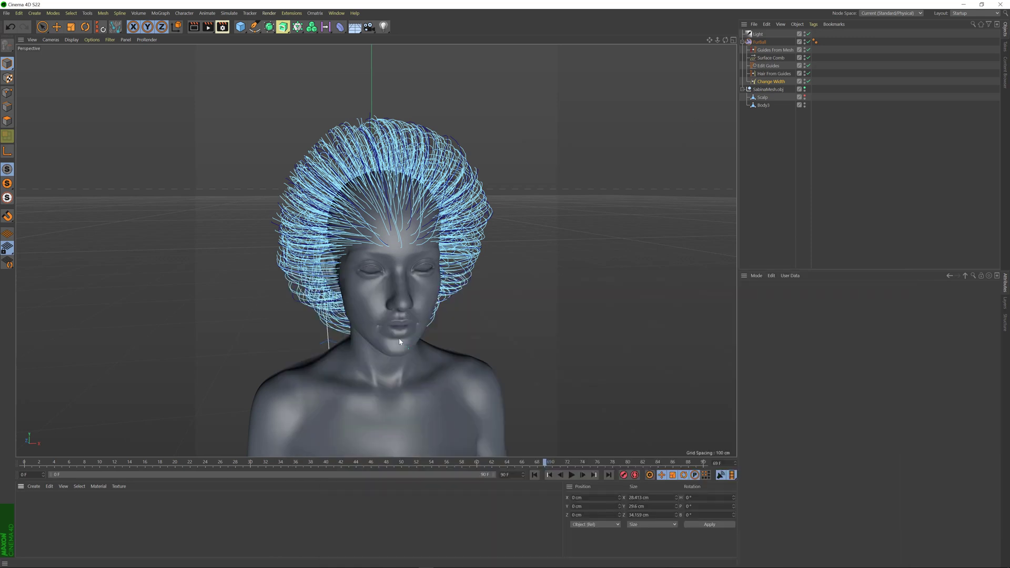
left_click(33, 487)
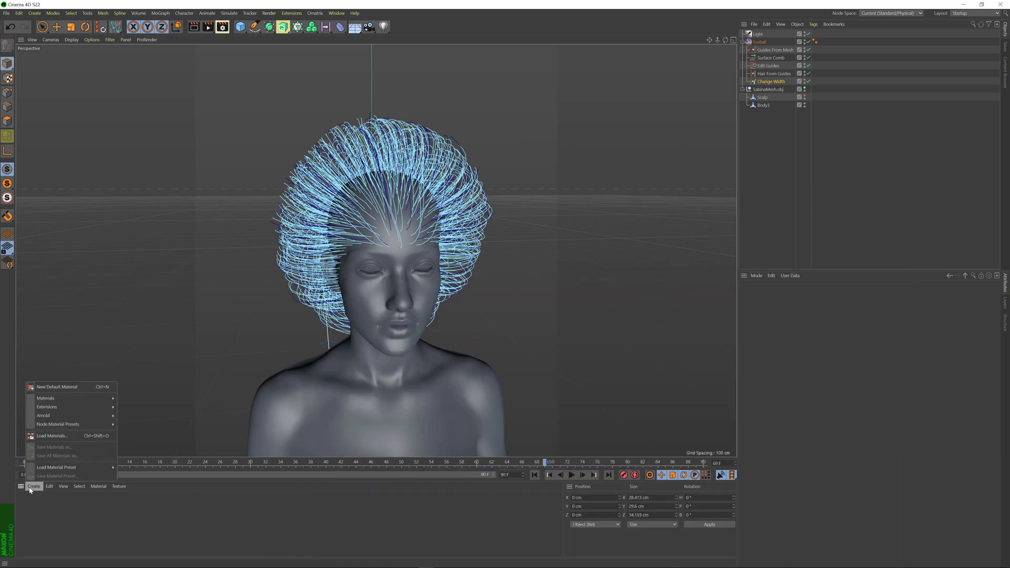
mouse_move(70, 421)
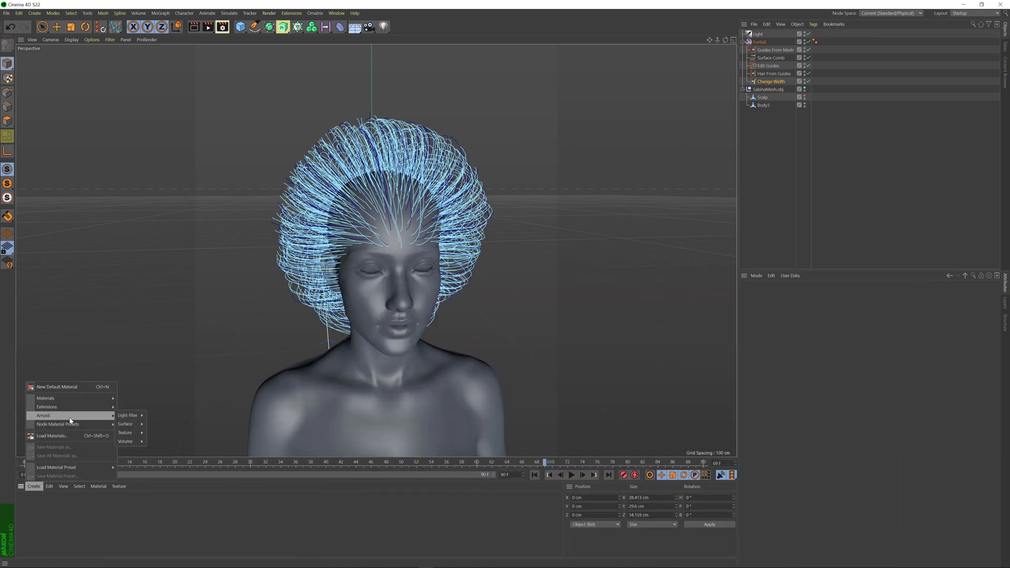
mouse_move(130, 427)
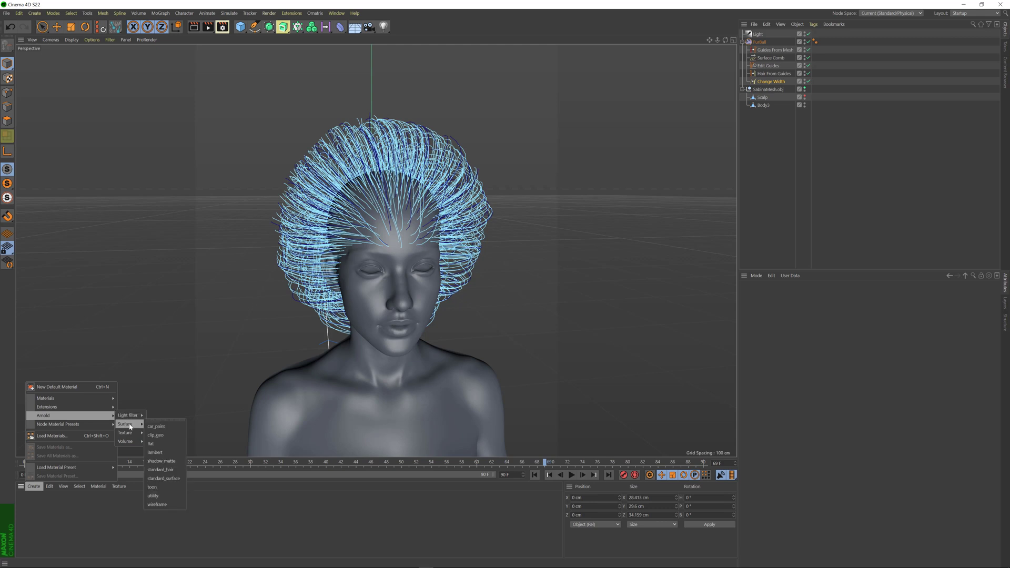
left_click(165, 476)
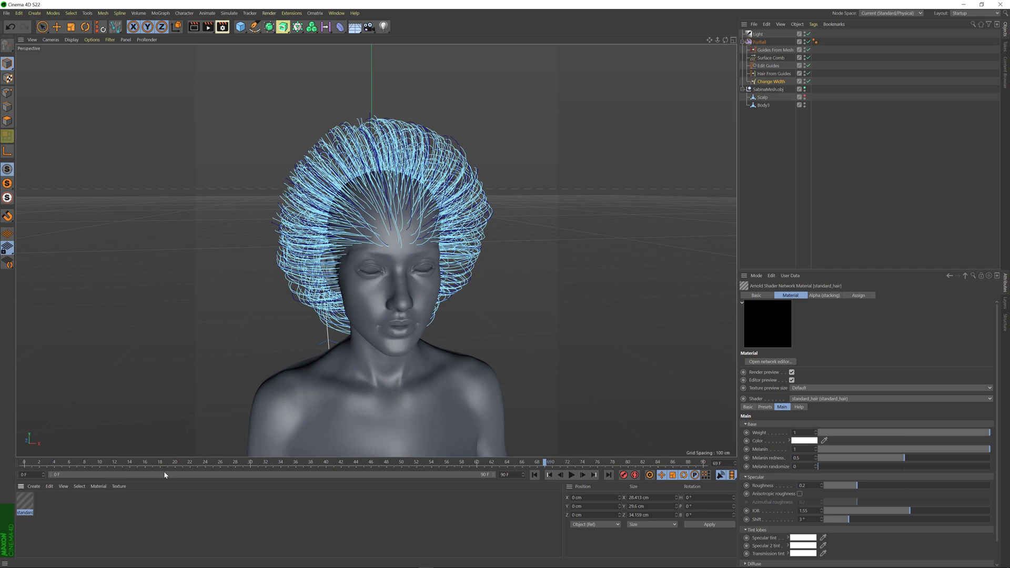
- Assign standard_hair to the Furball hair and render to the Picture Viewer
left_click_drag(22, 506, 777, 39)
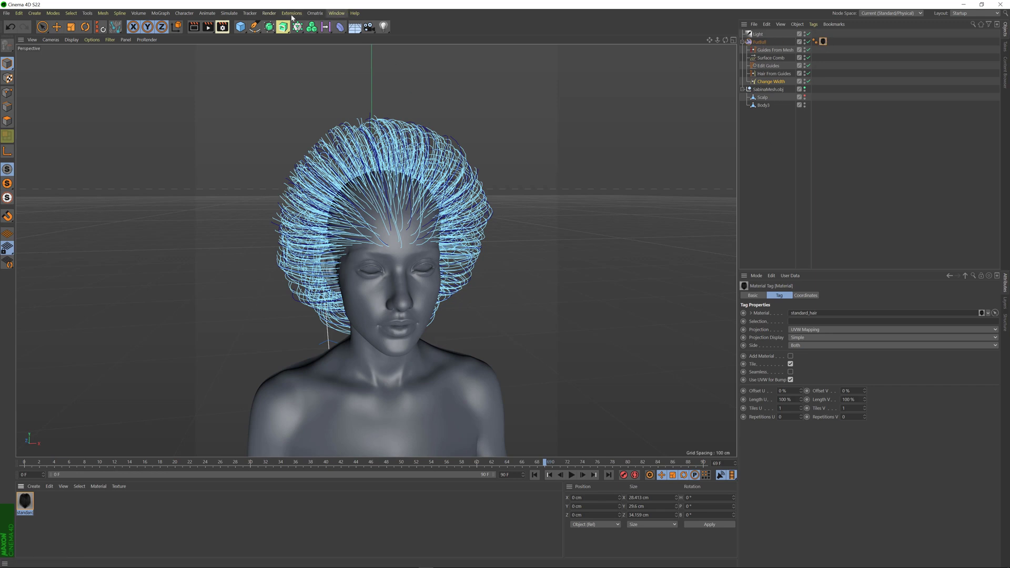
left_click(269, 12)
left_click(288, 55)
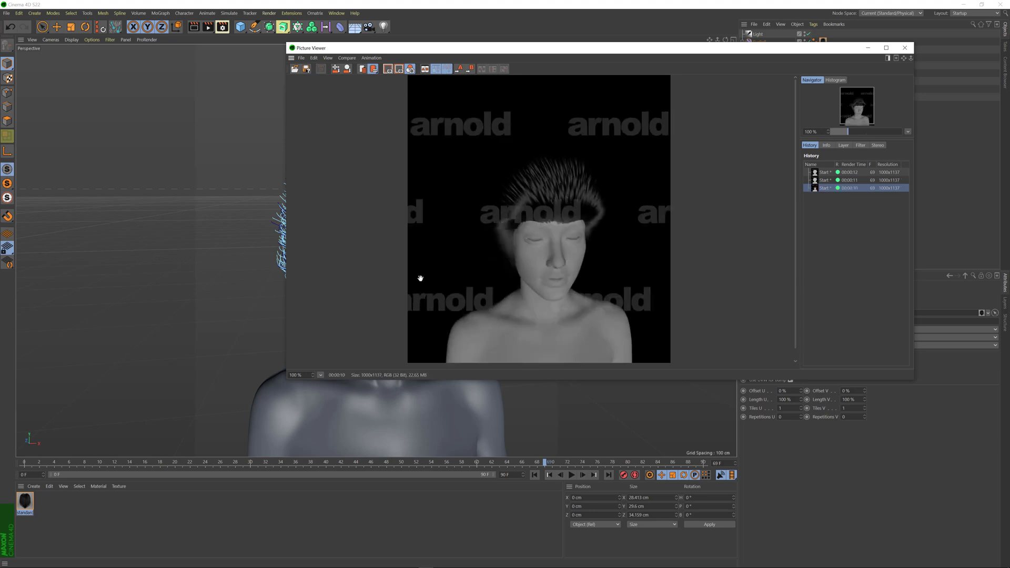
- Open the standard_hair material's editor and launch its Arnold shader network
left_click(26, 503)
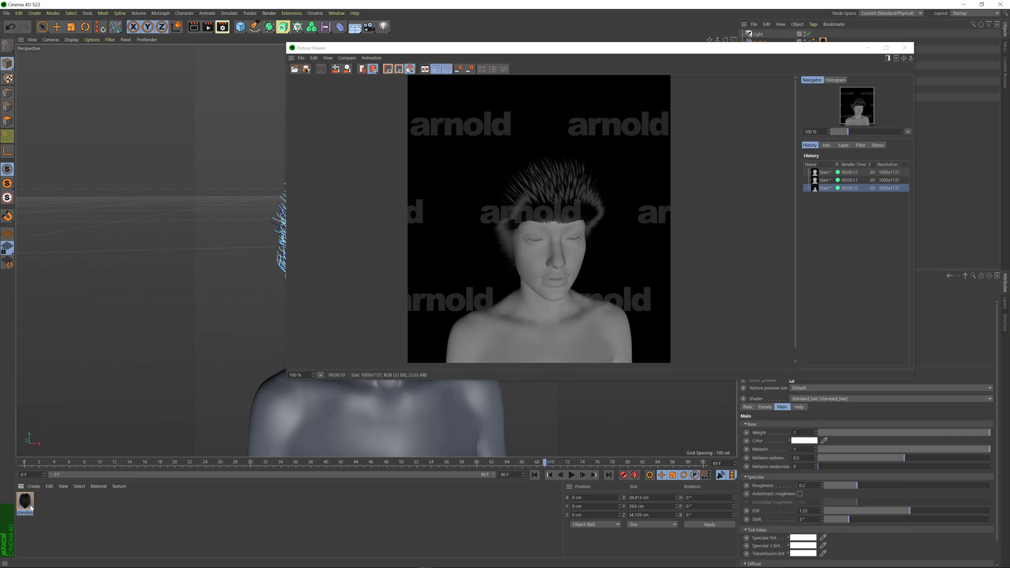
double_click(31, 504)
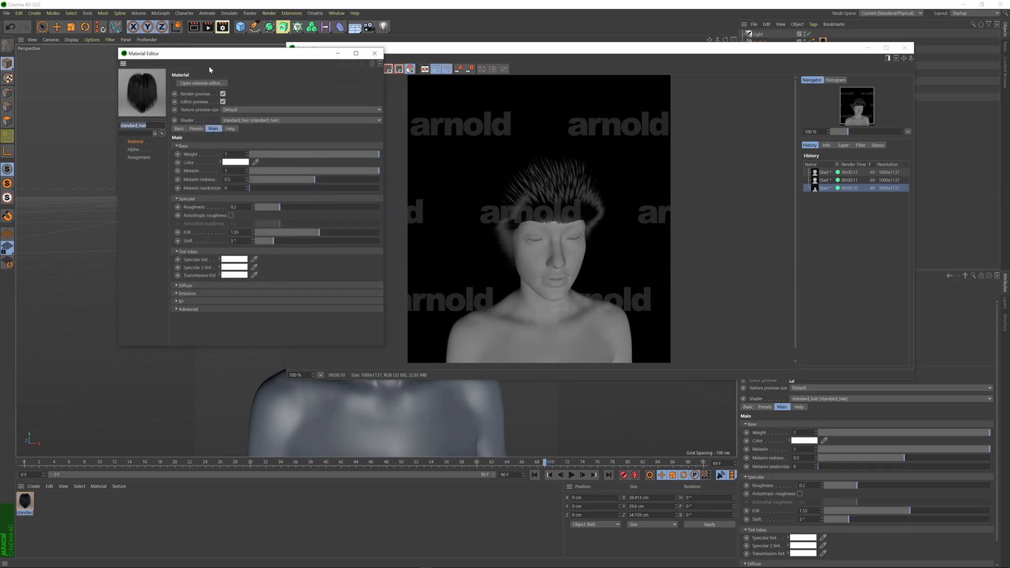
left_click_drag(211, 58, 204, 163)
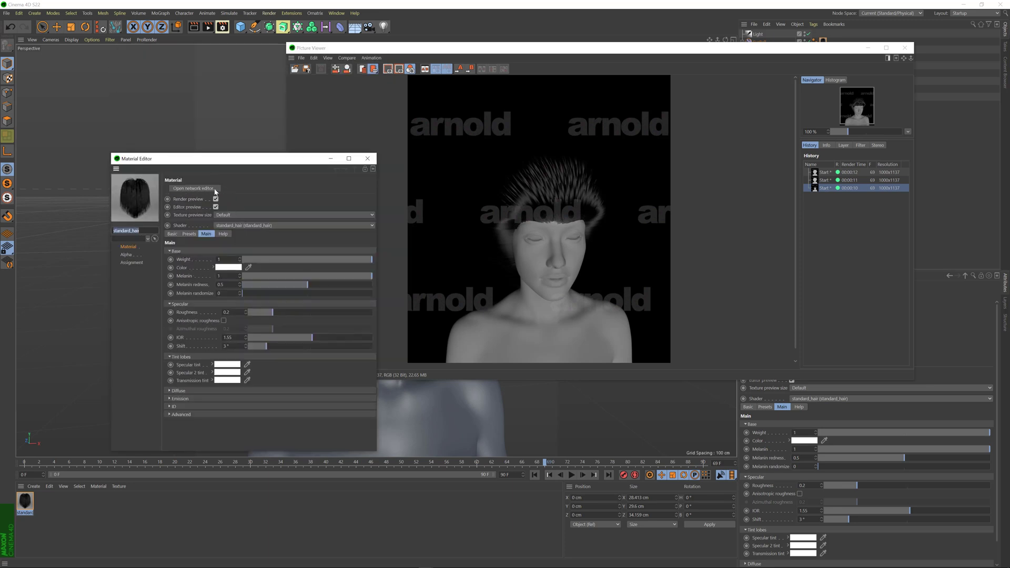
left_click(213, 188)
- Enlarge the Shader Network Editor, select the standard_hair node, and move the Picture Viewer down
left_click_drag(283, 95, 341, 117)
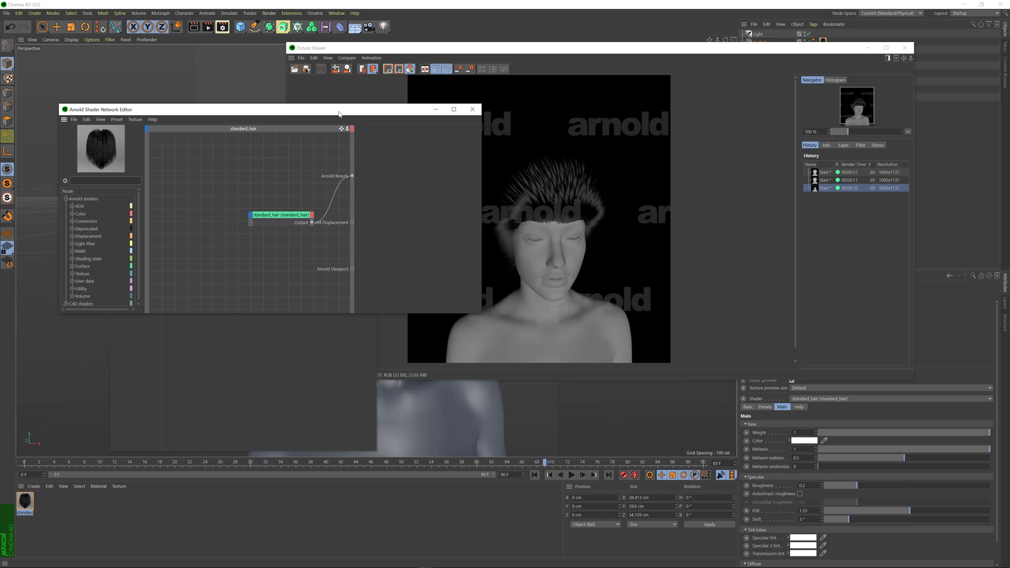
left_click_drag(483, 315, 608, 402)
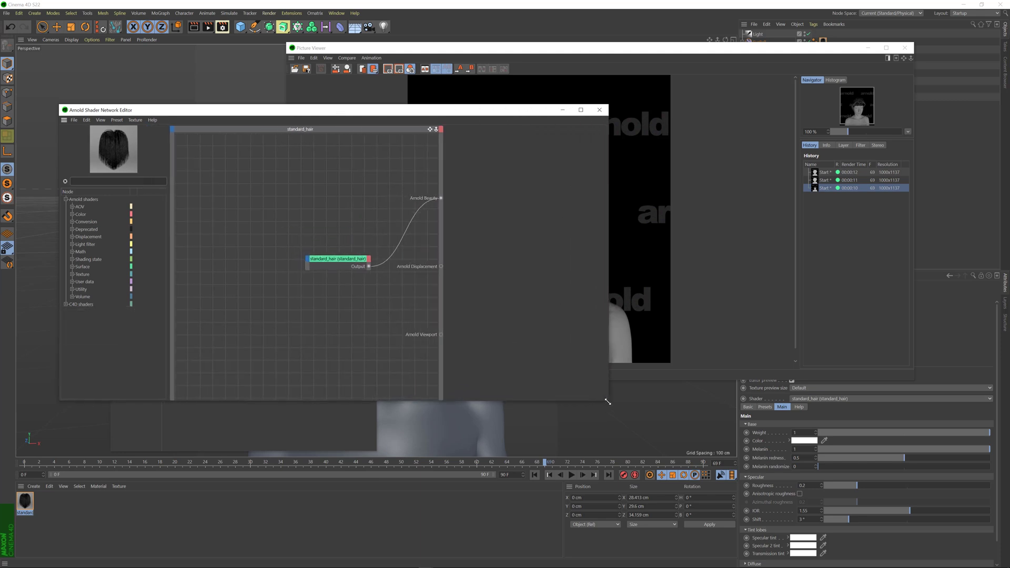
left_click_drag(342, 268, 327, 259)
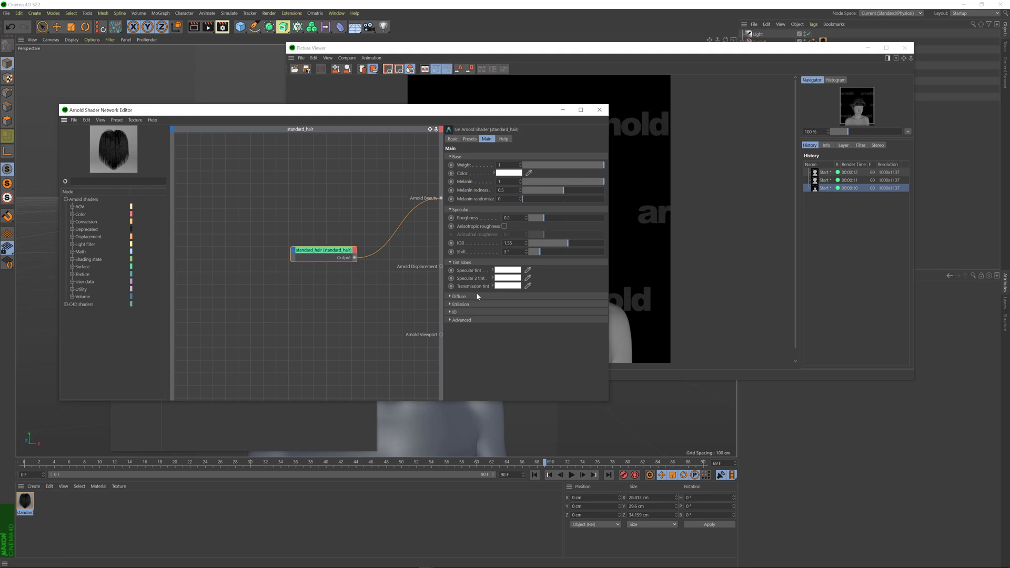
left_click(805, 50)
left_click_drag(805, 51, 765, 391)
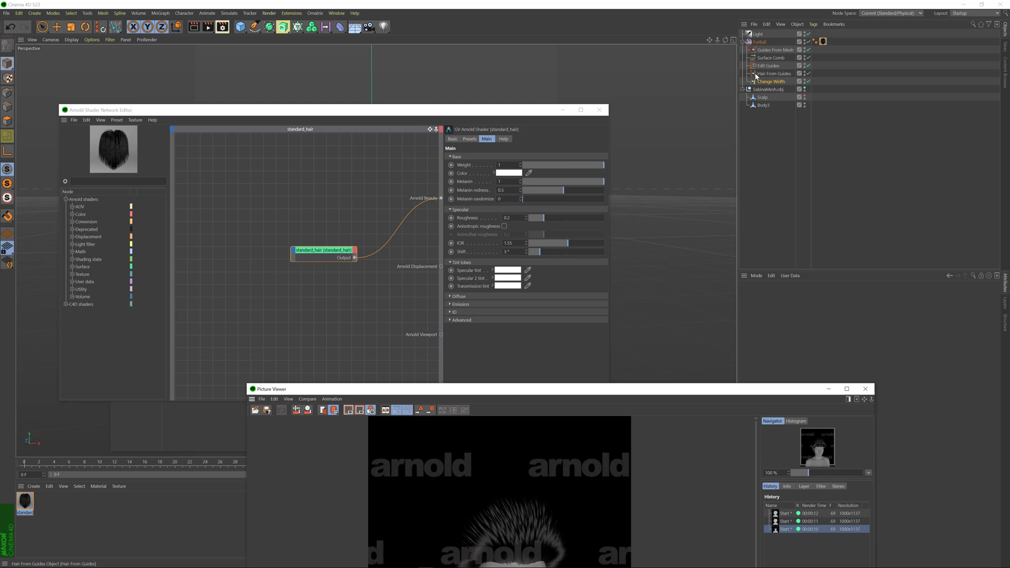
- Set the standard_hair Diffuse colour to full red and render to the Picture Viewer
left_click(491, 110)
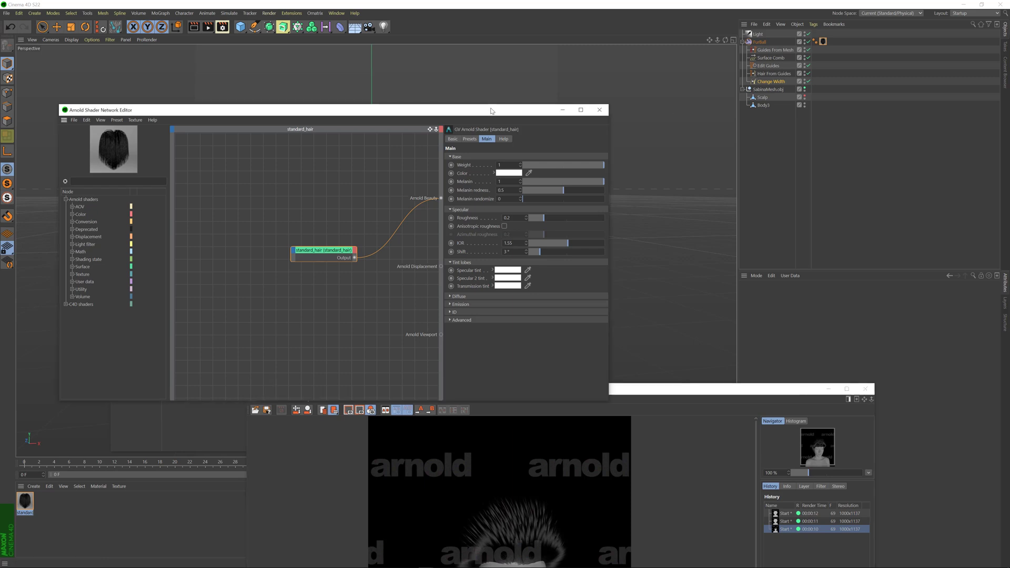
left_click(451, 298)
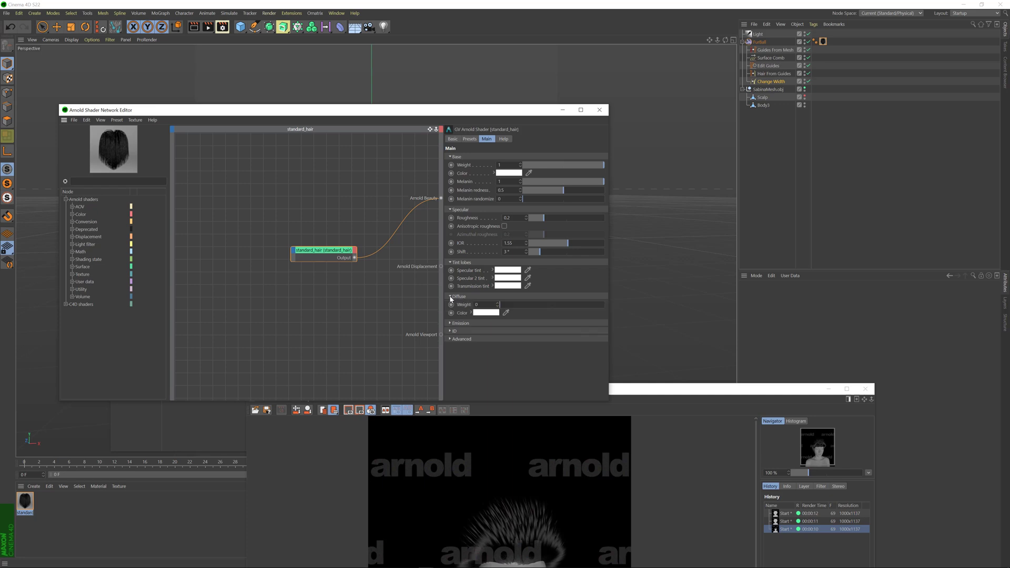
left_click(481, 313)
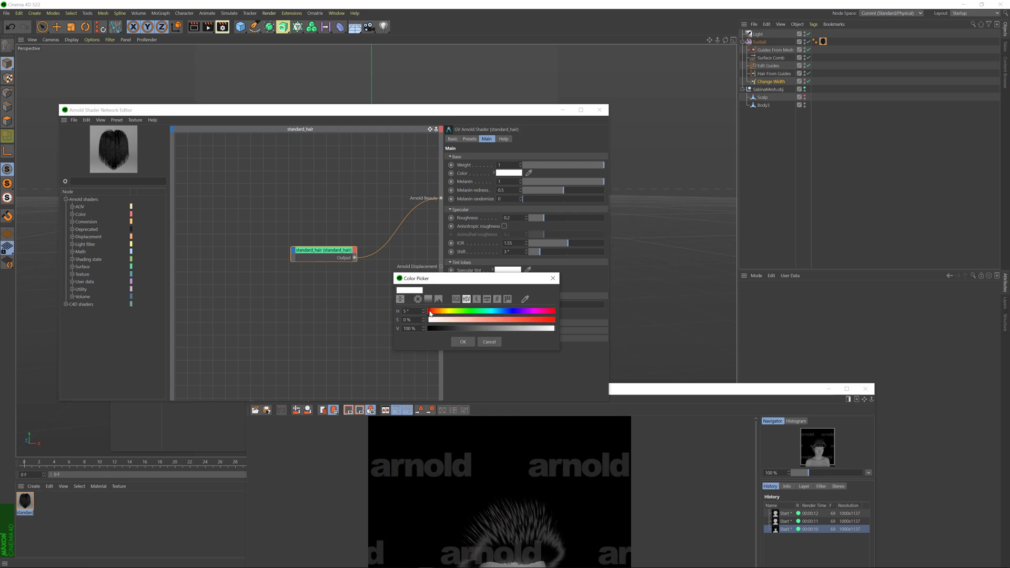
left_click_drag(520, 324, 557, 302)
left_click(462, 342)
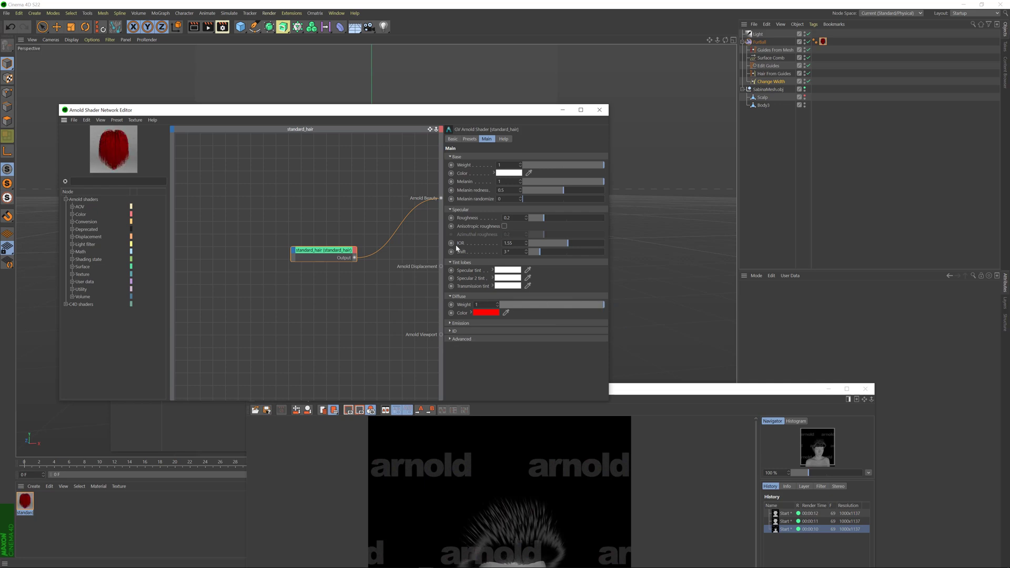
left_click(269, 13)
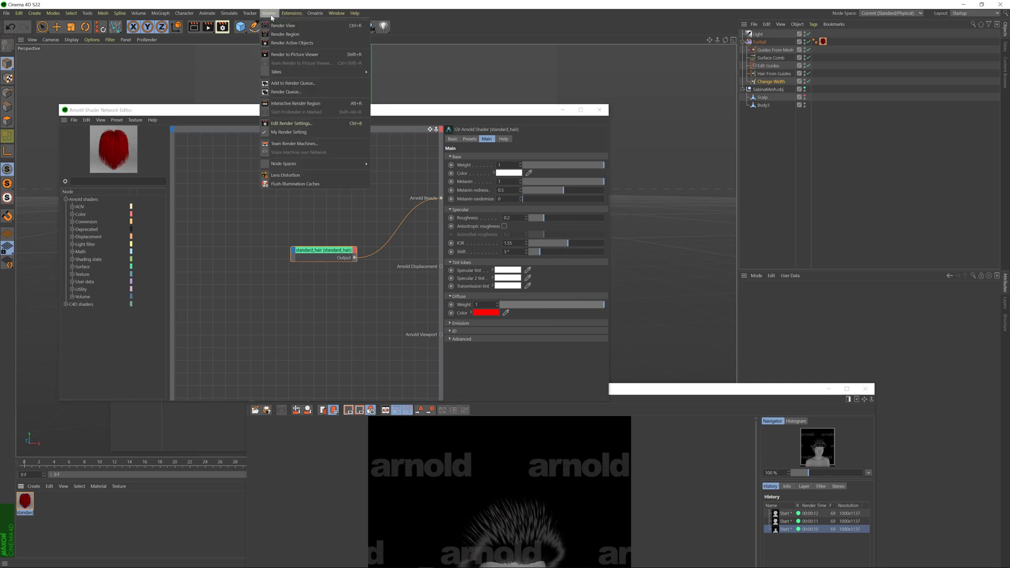
left_click(287, 55)
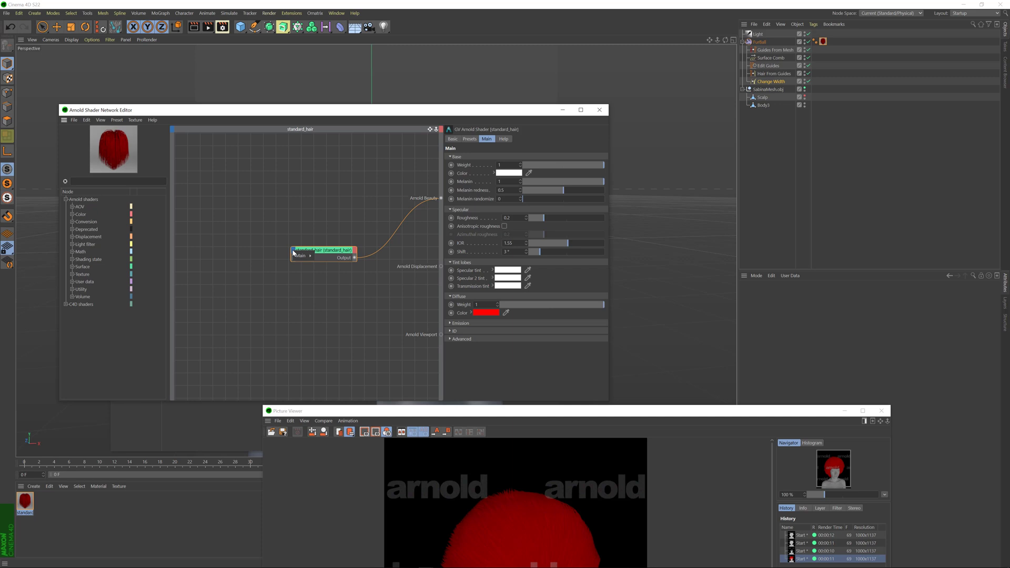
- Expose the standard_hair Main > Diffuse > Weight port and wire a user_data_float node into it
mouse_move(302, 258)
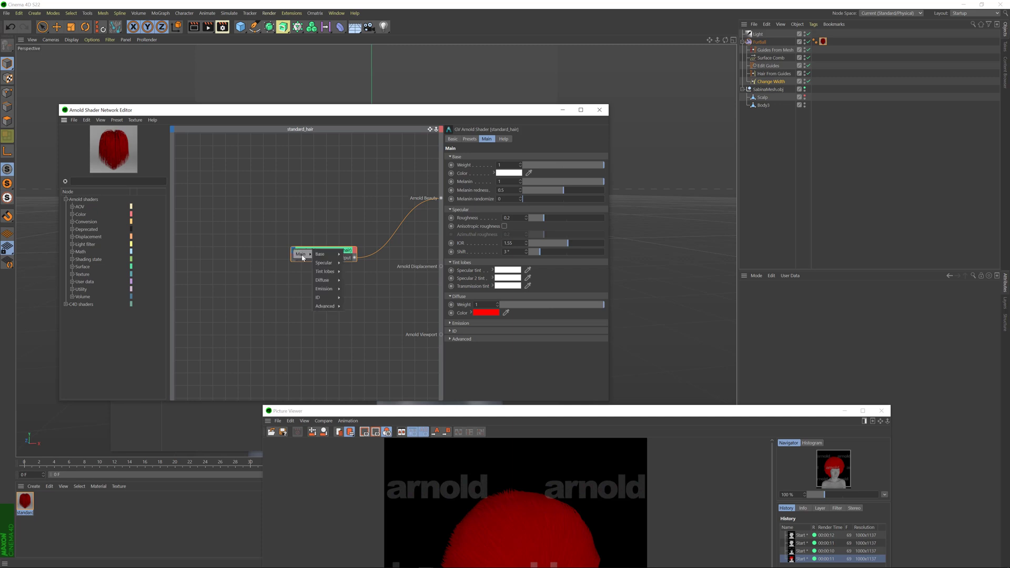
mouse_move(328, 281)
left_click(352, 280)
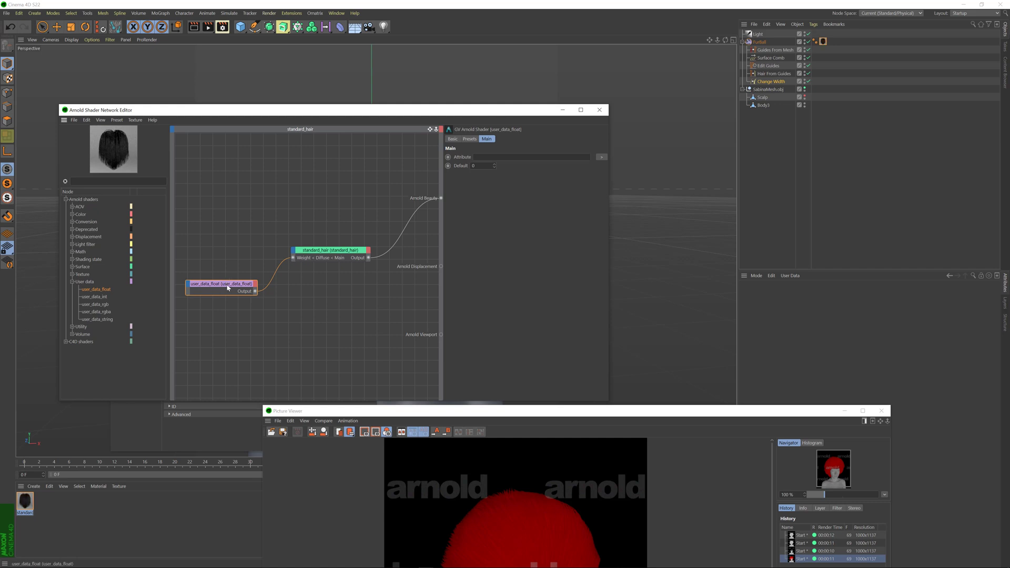
left_click(481, 157)
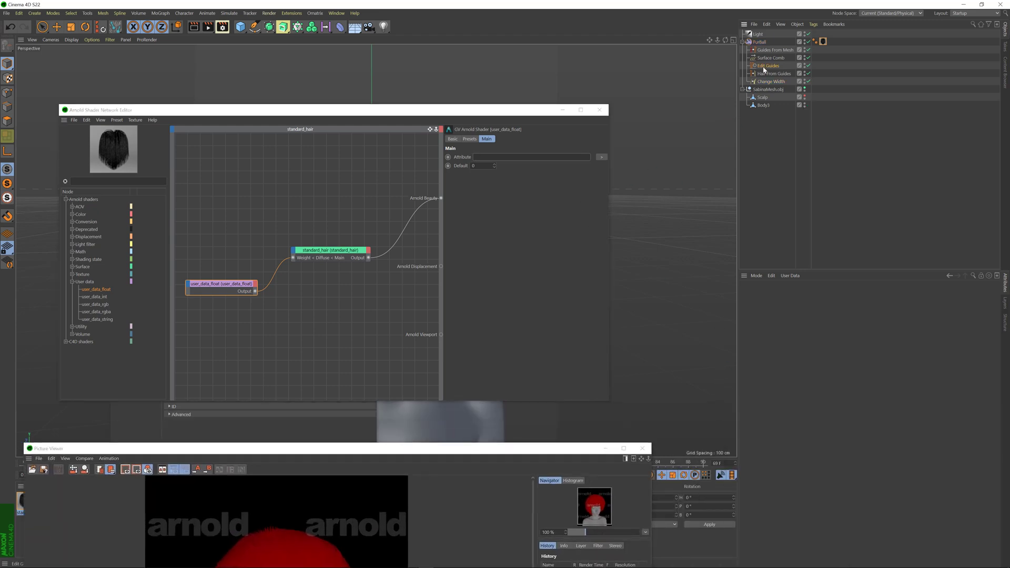
- Select the Edit Guides operator and minimize the Material Editor to clear the viewport
left_click(768, 65)
left_click_drag(513, 115, 363, 387)
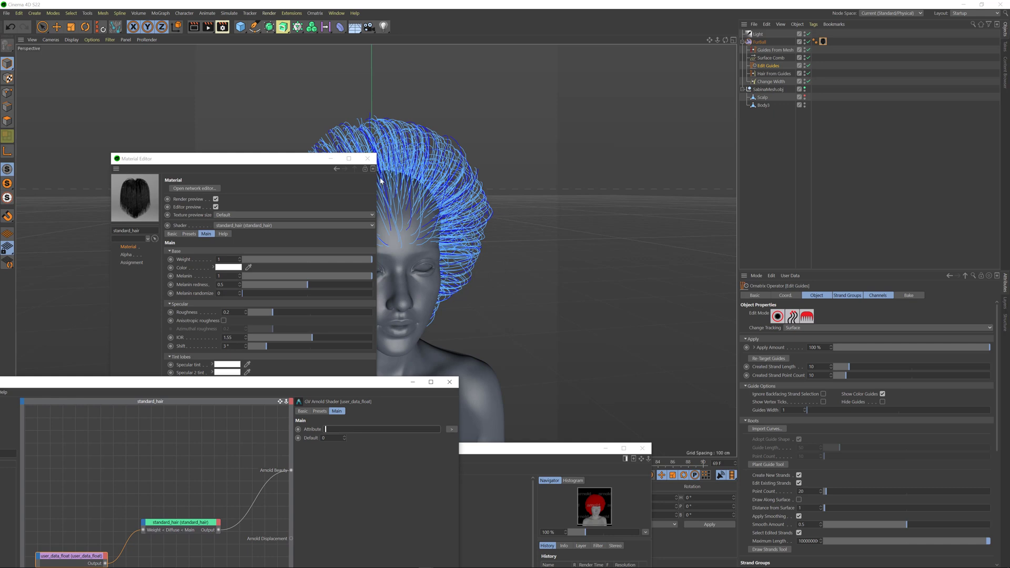
left_click(338, 160)
left_click(331, 159)
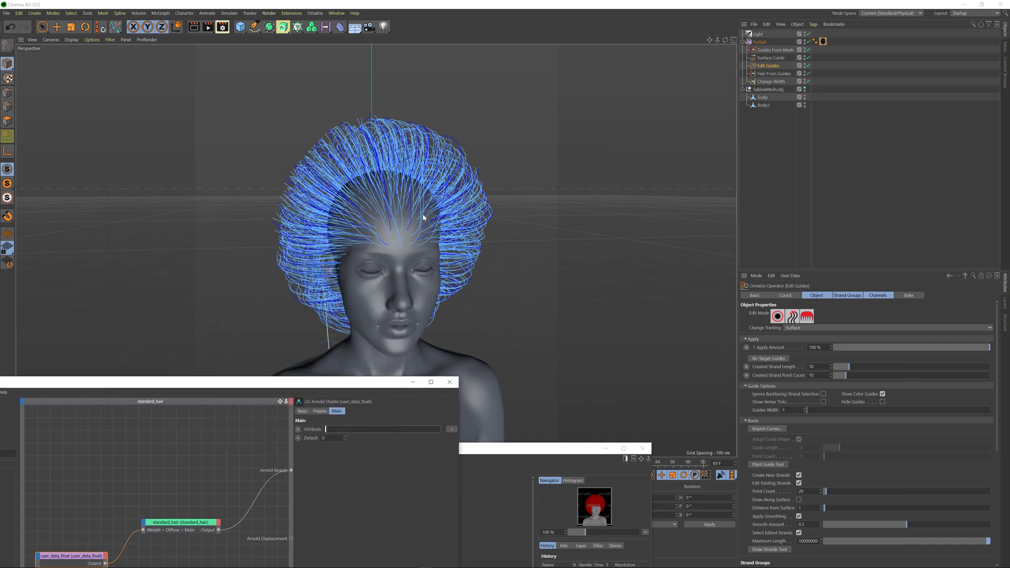
left_click_drag(459, 246, 440, 237, "alt")
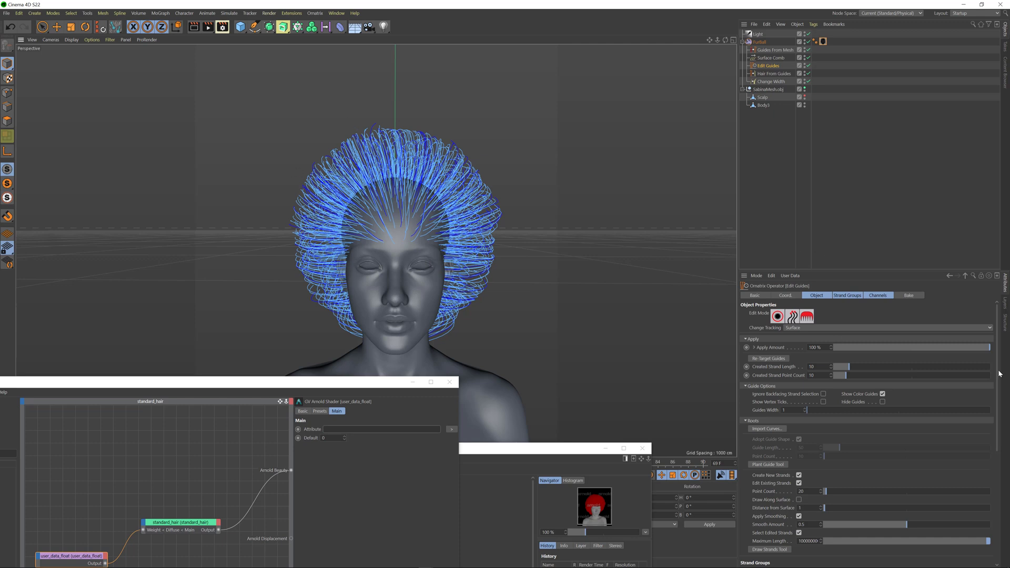
- Add a per-strand channel named MyChannel under Channels
scroll(1000, 374, "down", 5)
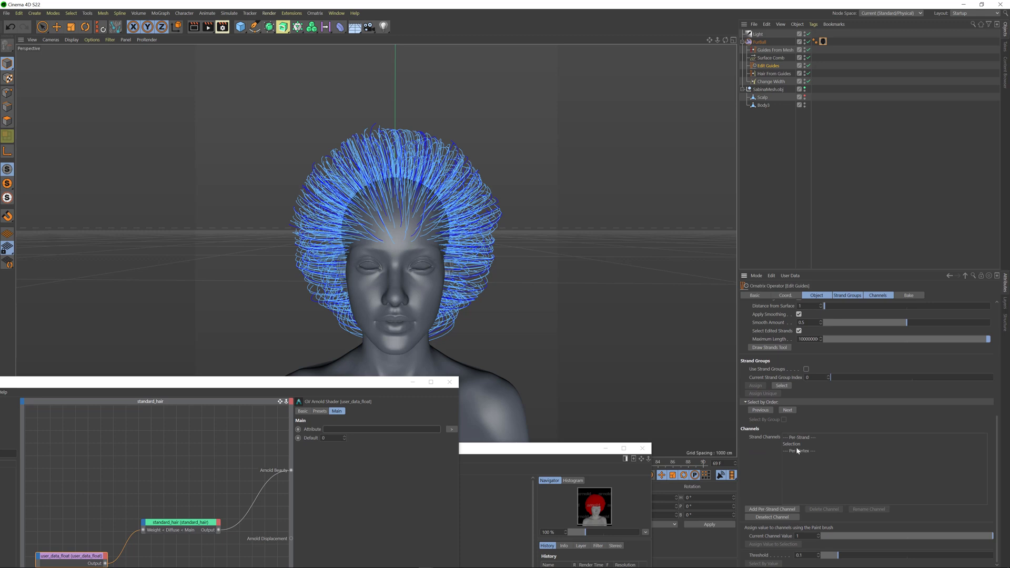
left_click(772, 510)
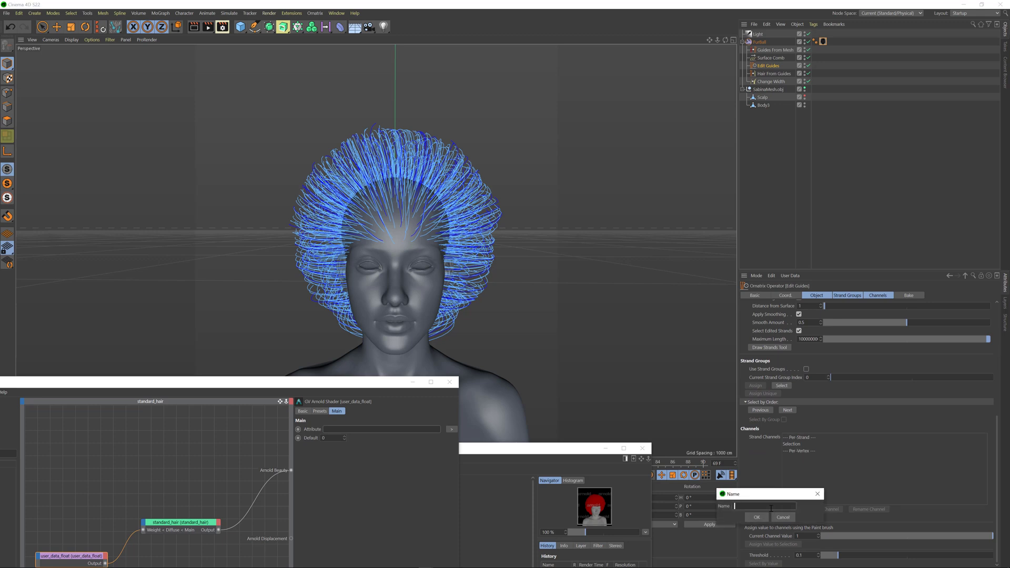
type("MyChannel")
left_click(757, 517)
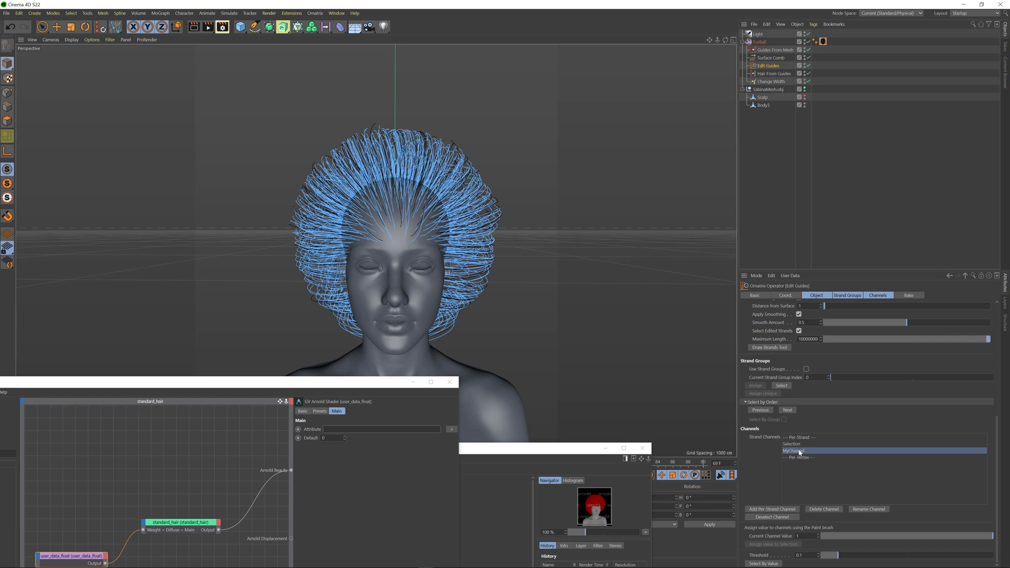
- Enable guide Edit Mode, rect-select the right-side guides, and assign them value 1
left_click_drag(998, 439, 997, 325)
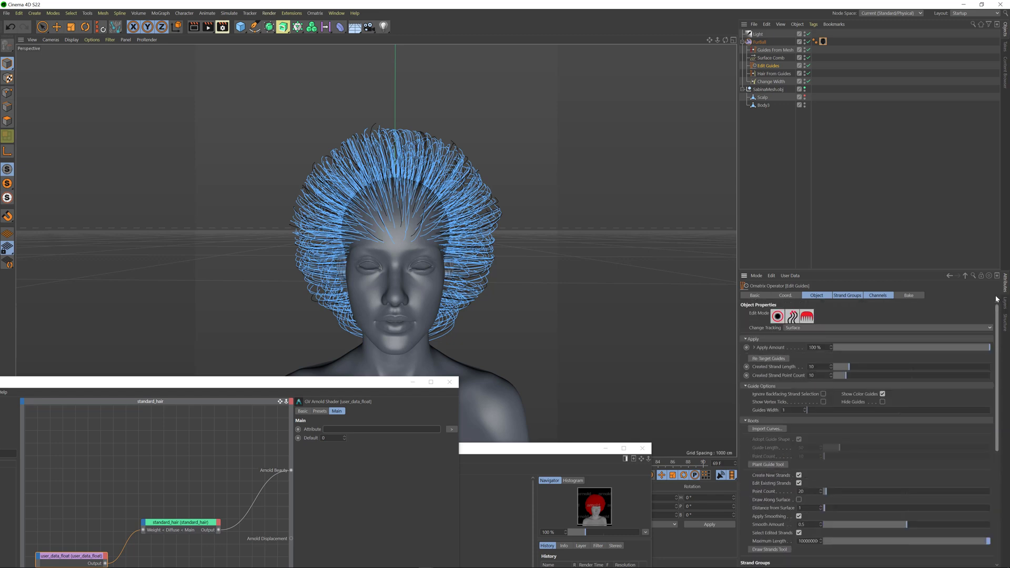
left_click(777, 315)
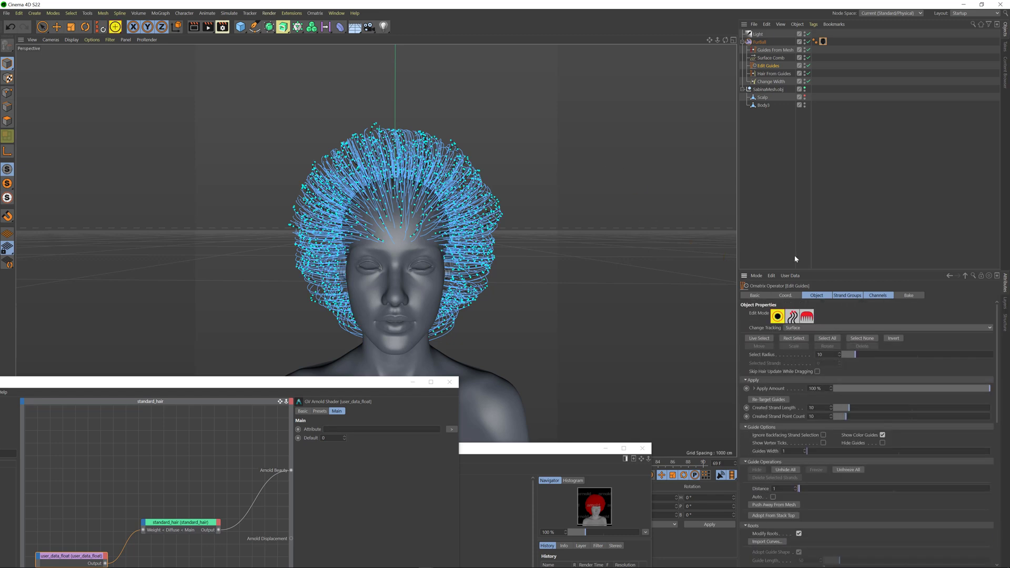
left_click(793, 340)
left_click_drag(529, 99, 396, 379)
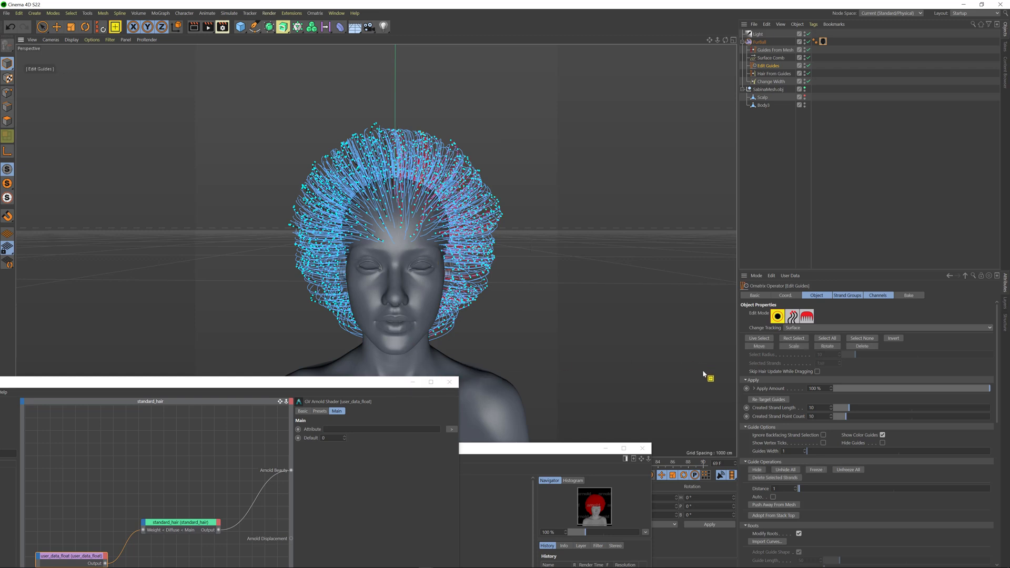
left_click_drag(999, 400, 1004, 547)
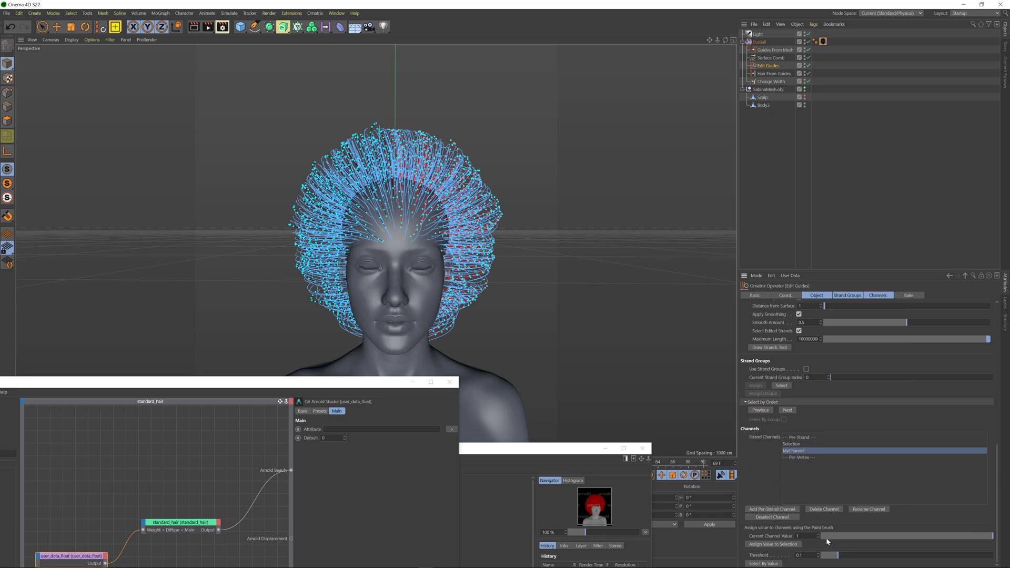
left_click(777, 546)
- Select other guide groups and set the Current Channel Value to 0
left_click_drag(265, 96, 393, 370)
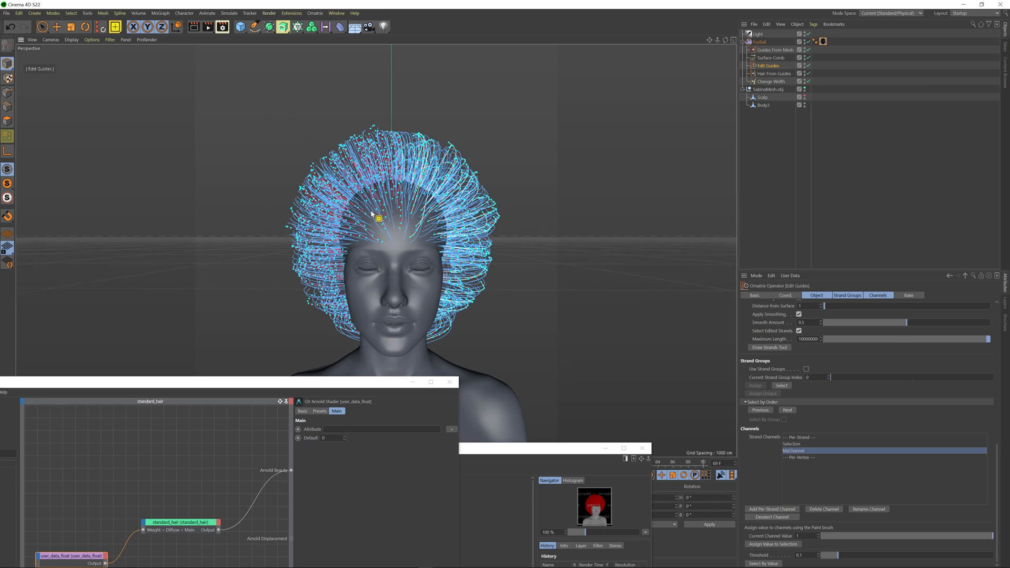
left_click(798, 536)
key("Return")
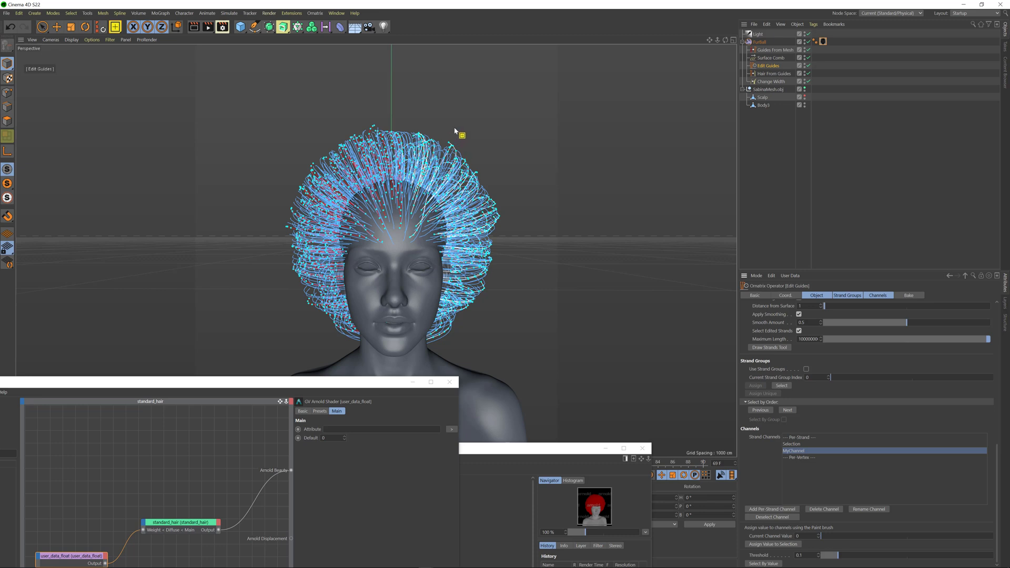
left_click_drag(458, 133, 419, 183)
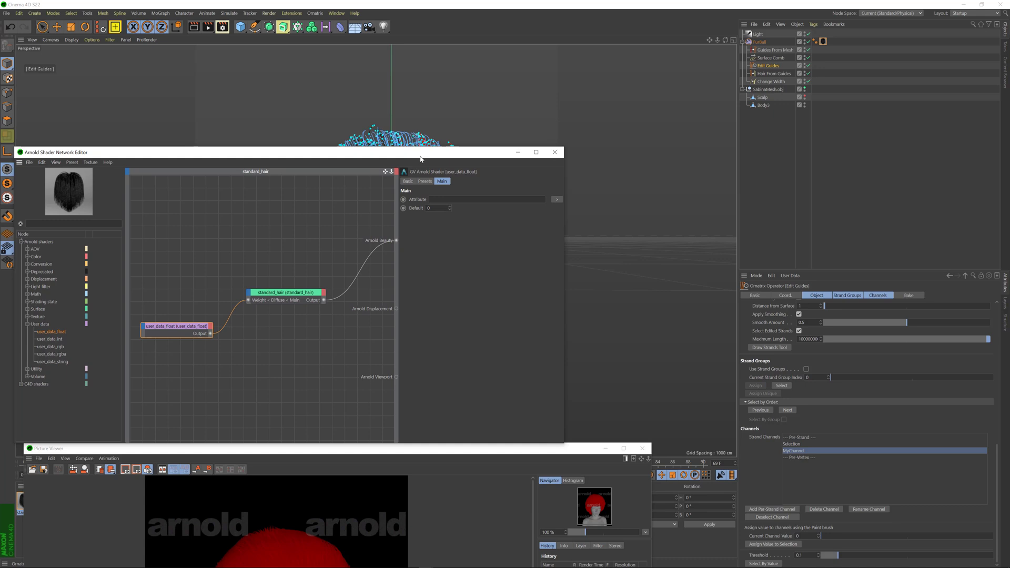
- Select the user_data_float node and set its Attribute to MyChannel
left_click(178, 333)
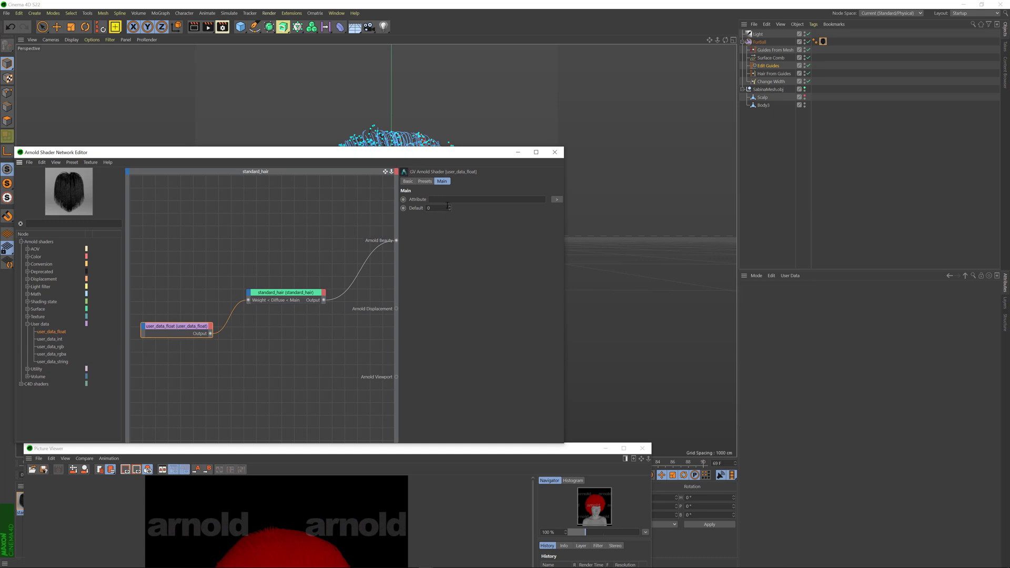
type("MyChannel")
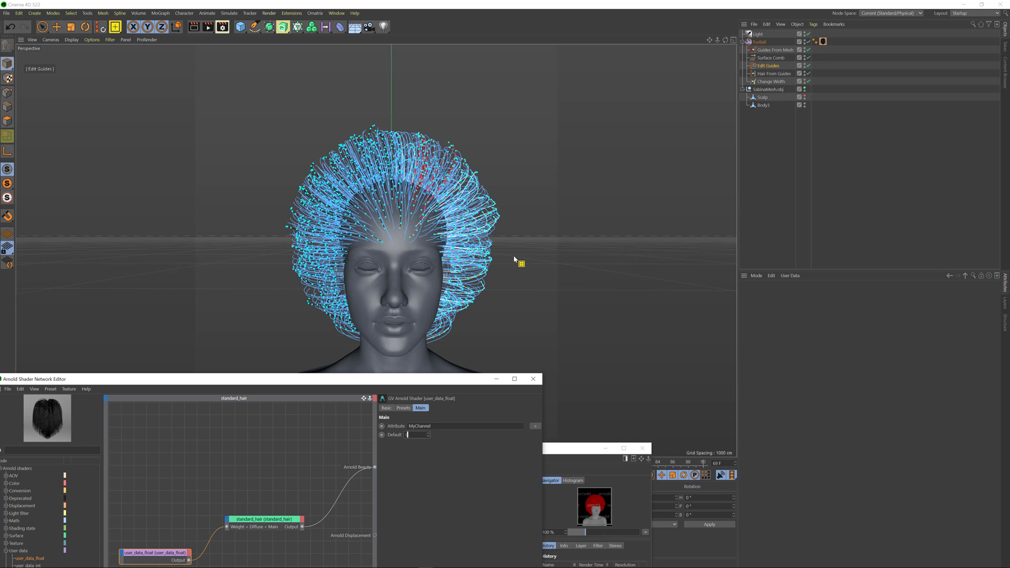
- Select FurBall and pick MyChannel in its Export tab's Data Channels list
left_click(759, 43)
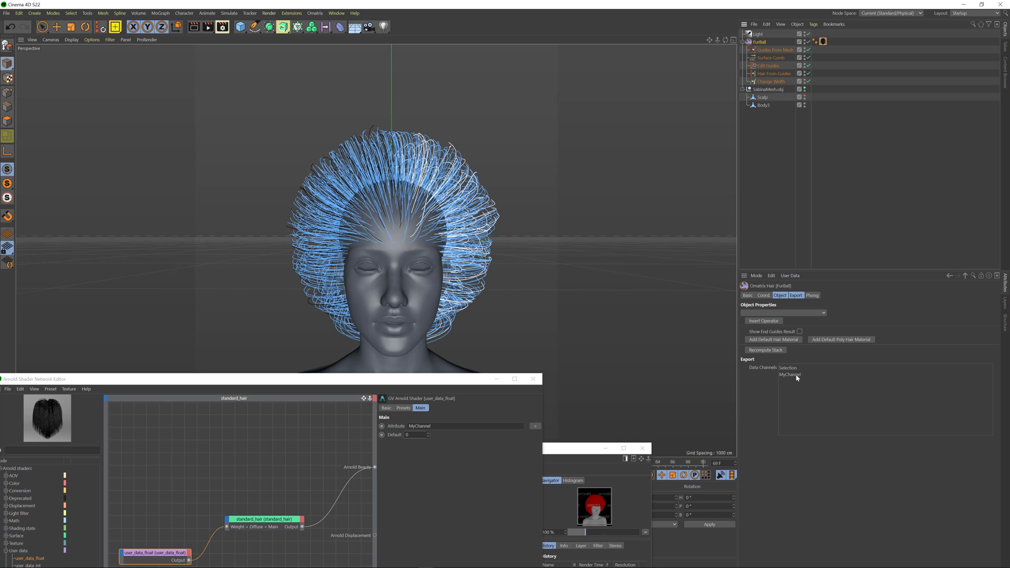
left_click(796, 375)
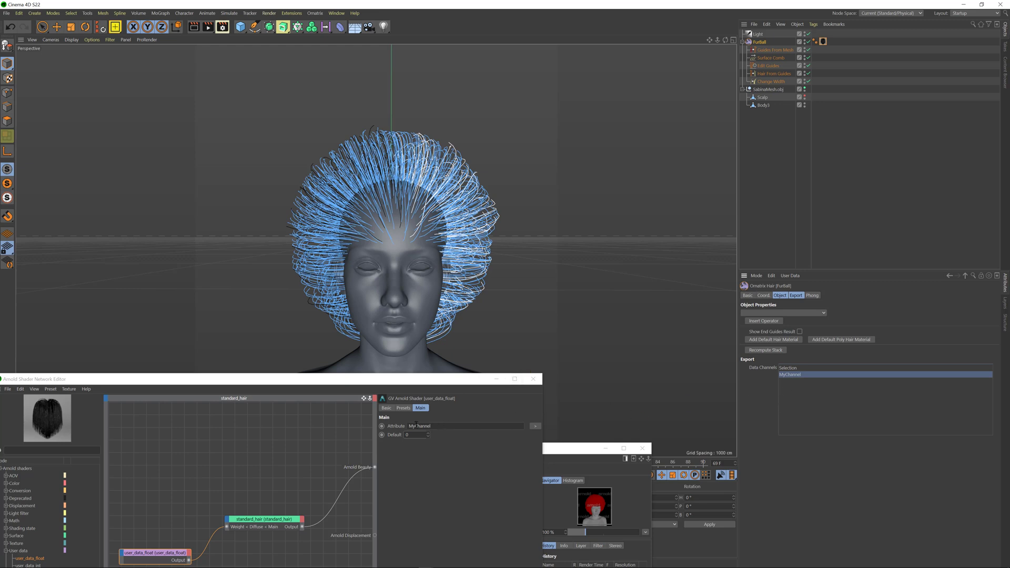
- Enlarge the Picture Viewer, render to it, then rearrange it and the Shader Network Editor
double_click(571, 450)
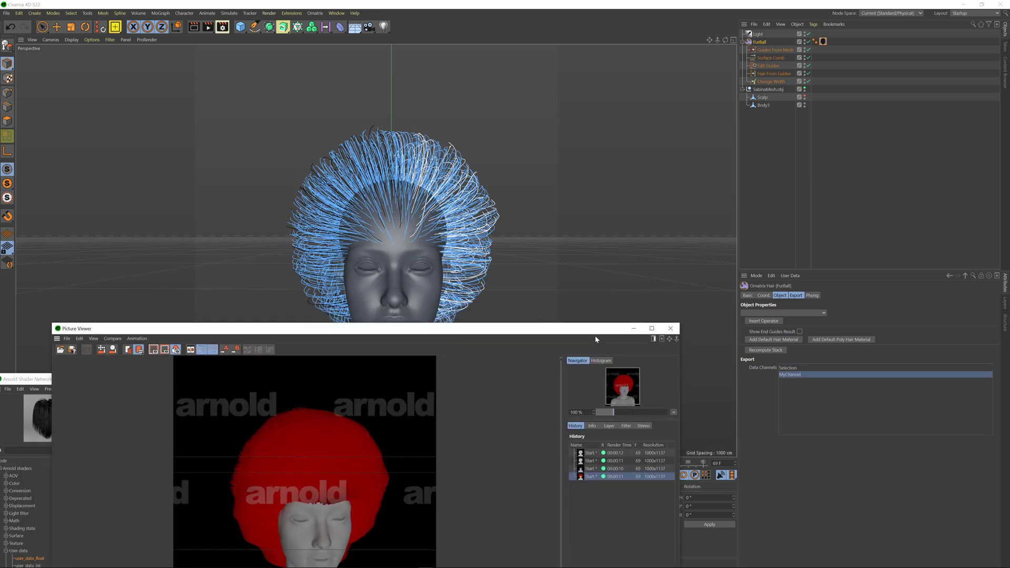
left_click(269, 13)
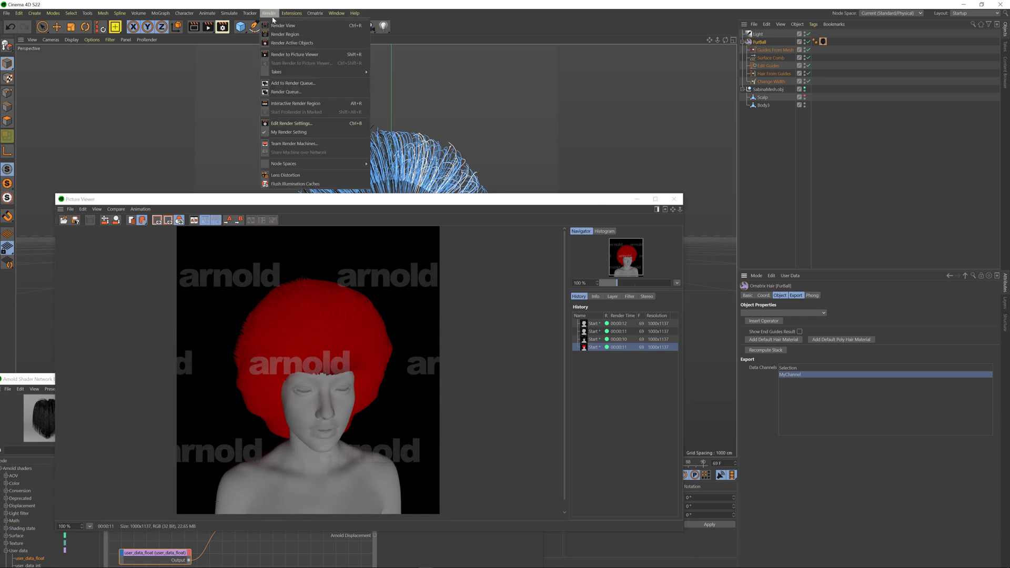
left_click(295, 58)
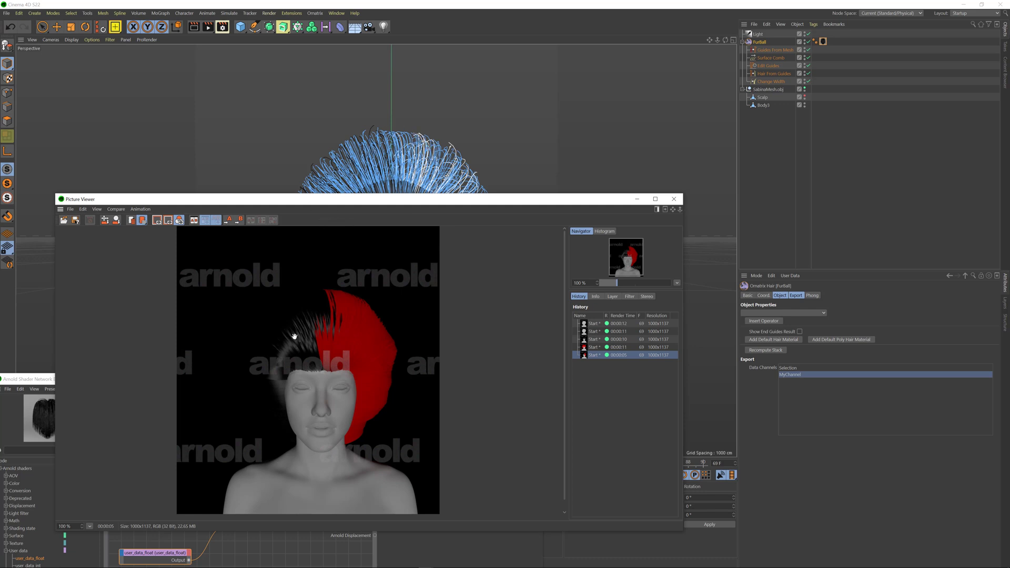
left_click_drag(384, 199, 414, 353)
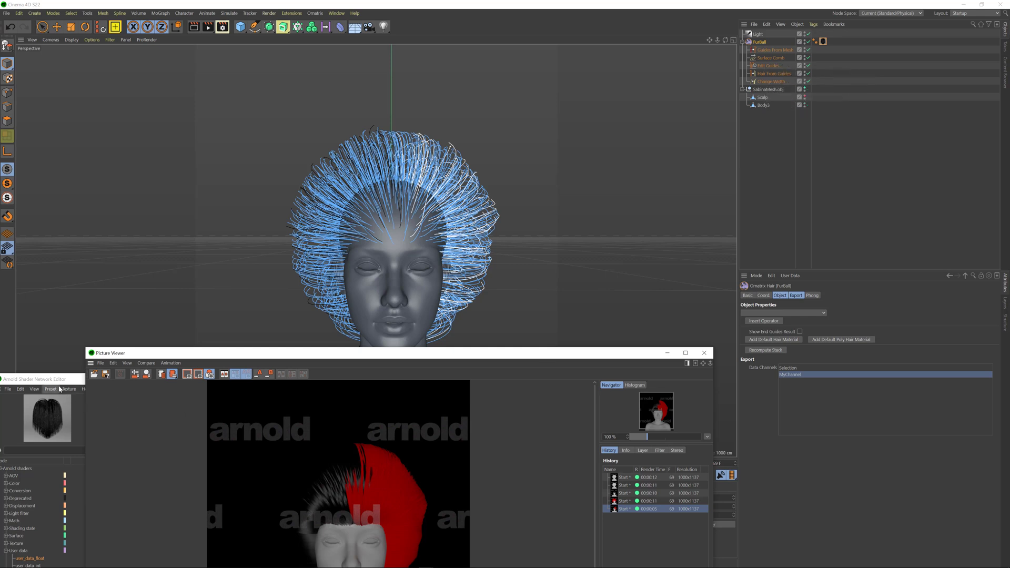
left_click_drag(58, 379, 128, 223)
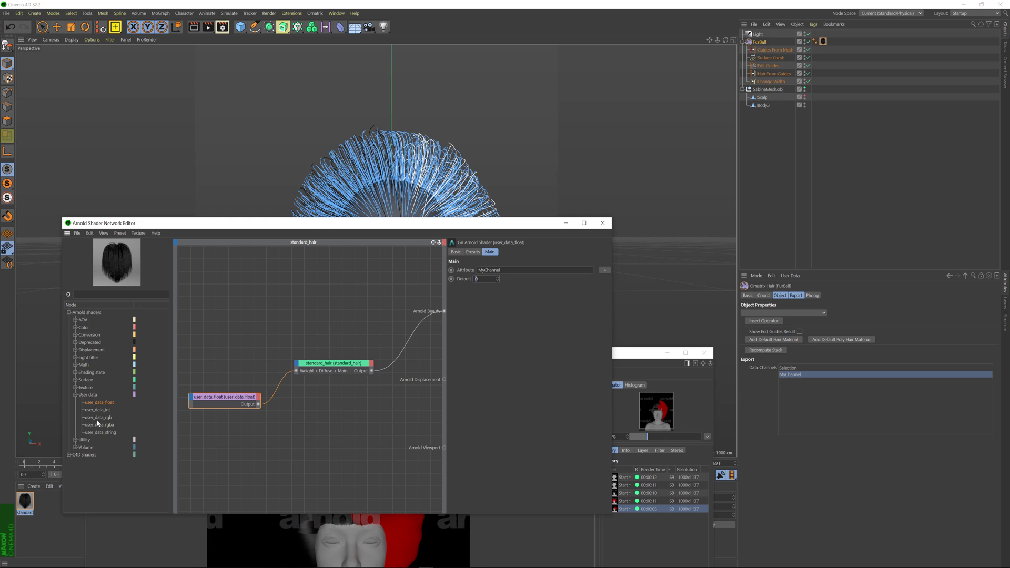
left_click_drag(418, 228, 361, 478)
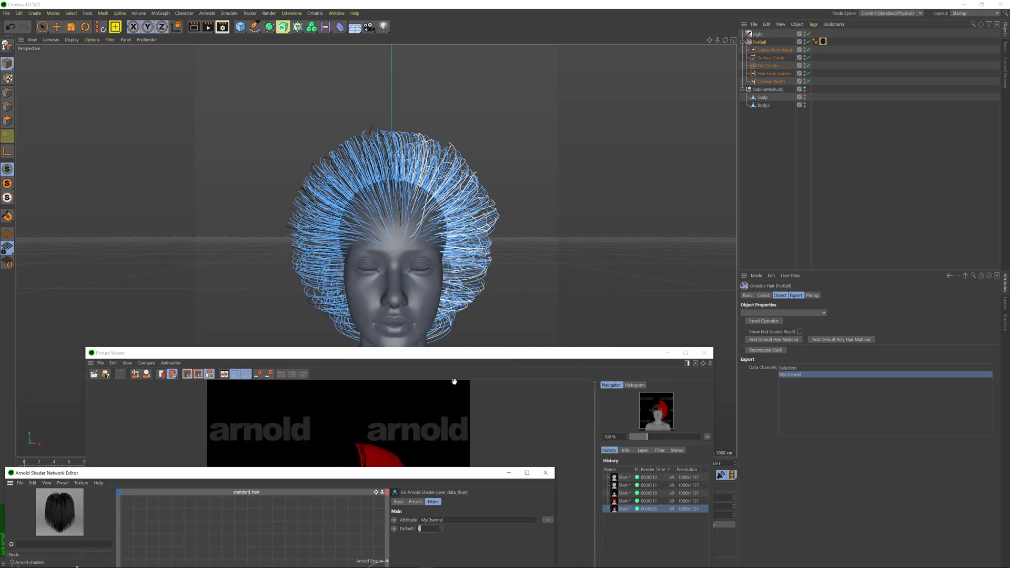
- Add a Generate Strand Data operator above Hair From Guides in the furball stack
left_click(785, 75)
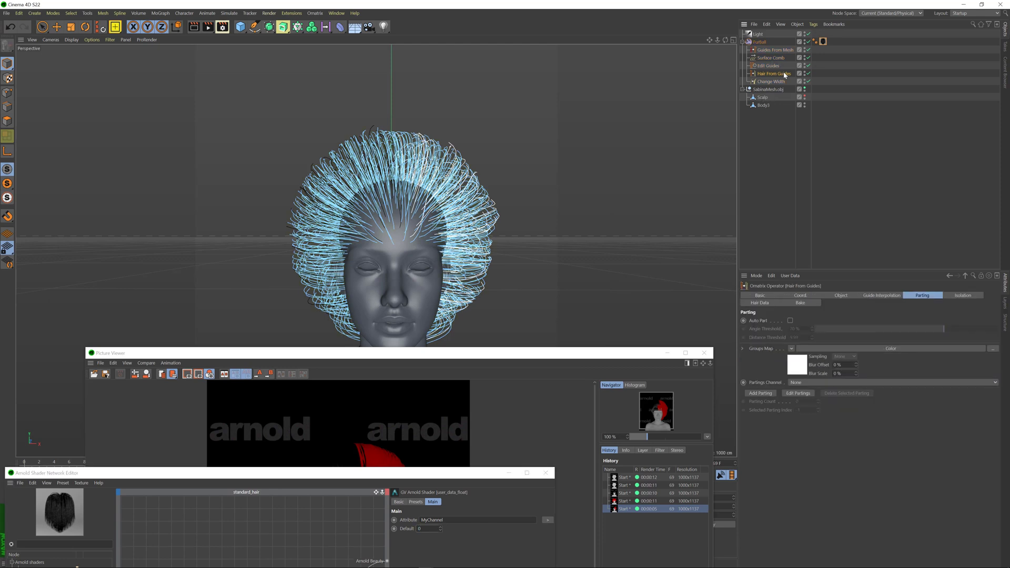
left_click(315, 13)
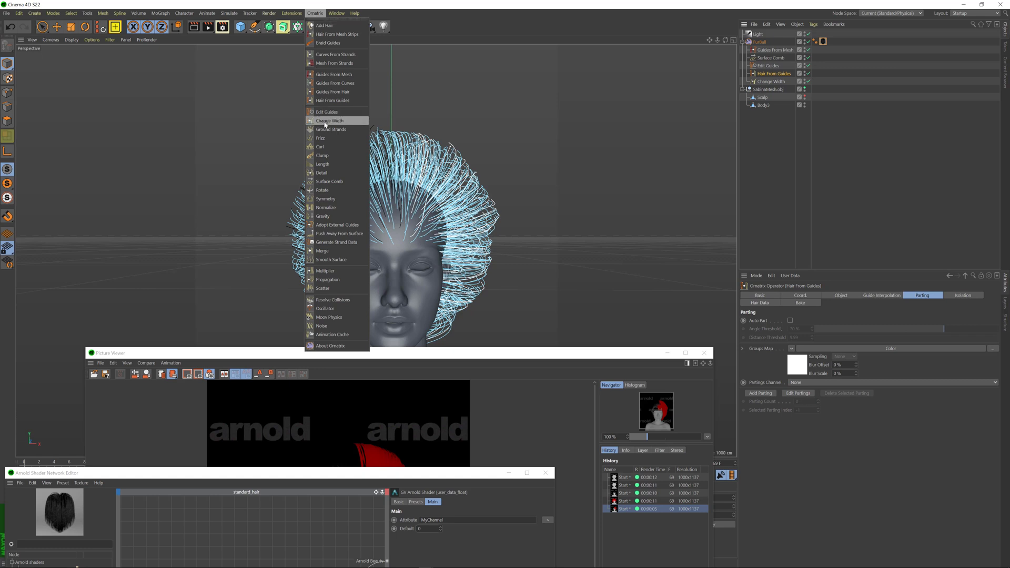
left_click(335, 243)
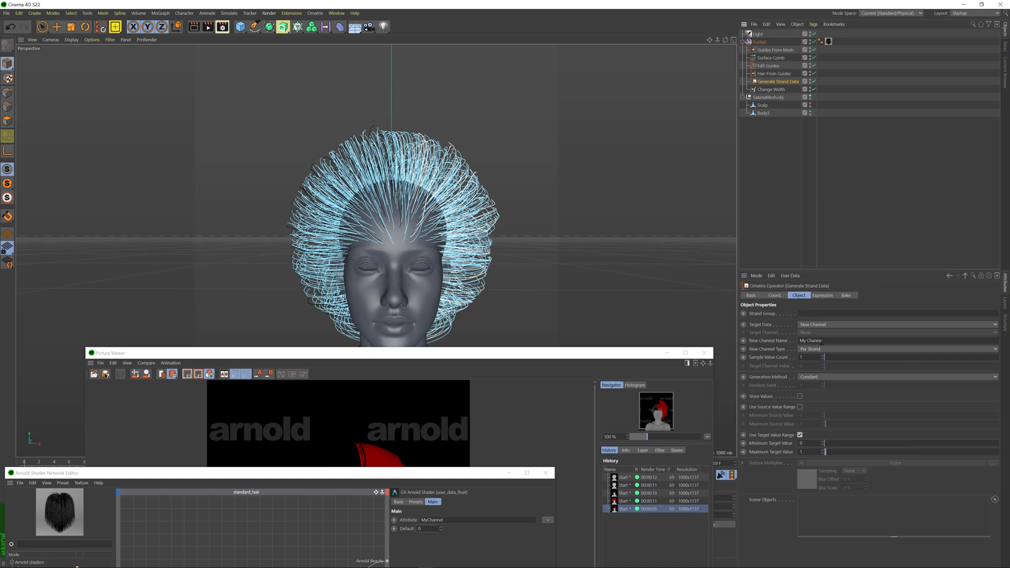
- Name the channel Color, keep Per Strand, set Sample Value Count 3 and Generation Method Random
left_click_drag(823, 341, 673, 339)
type("Color")
left_click(819, 350)
left_click(819, 351)
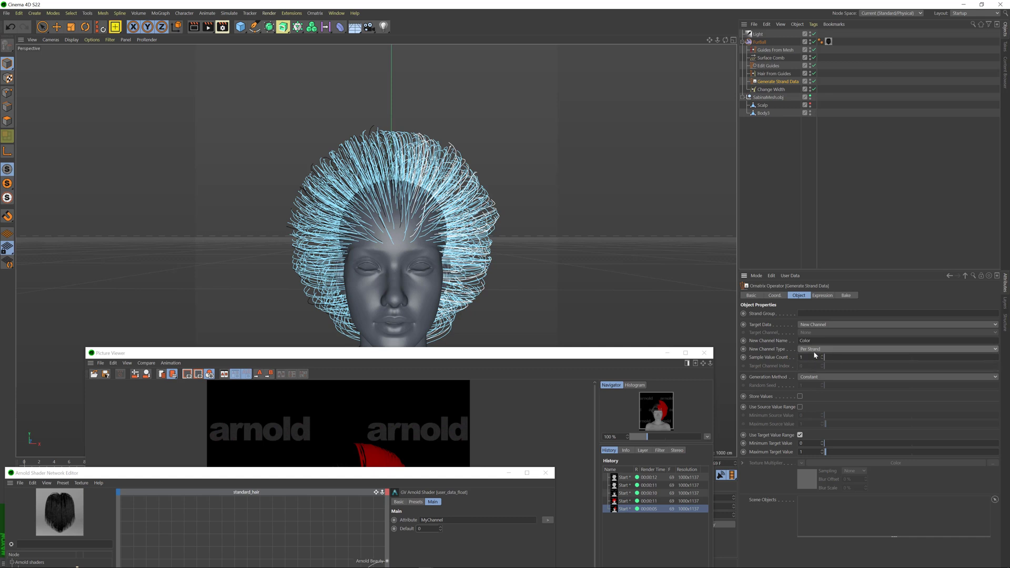
left_click(820, 351)
left_click(820, 352)
double_click(824, 358)
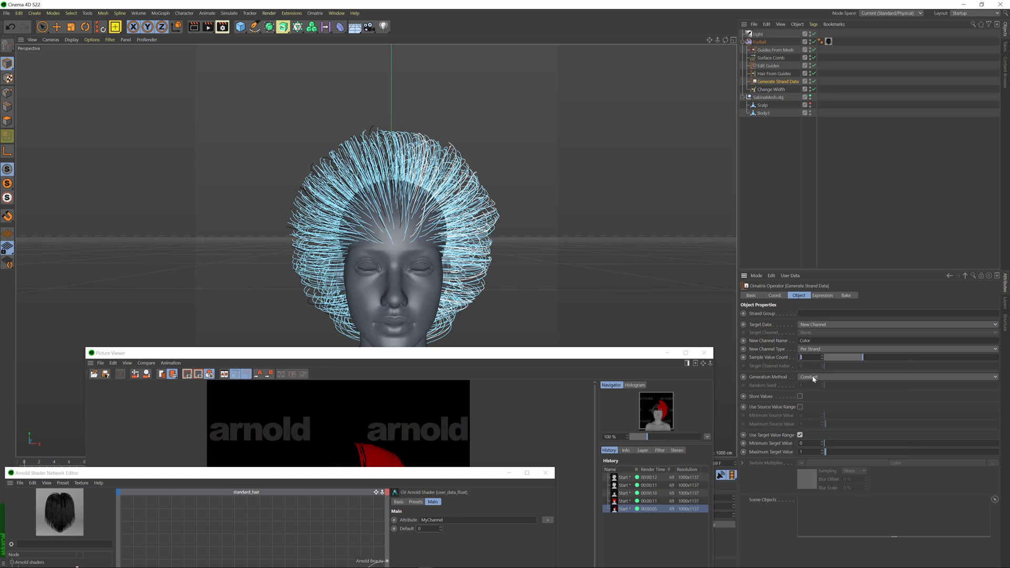
type("3")
left_click(814, 378)
left_click(811, 395)
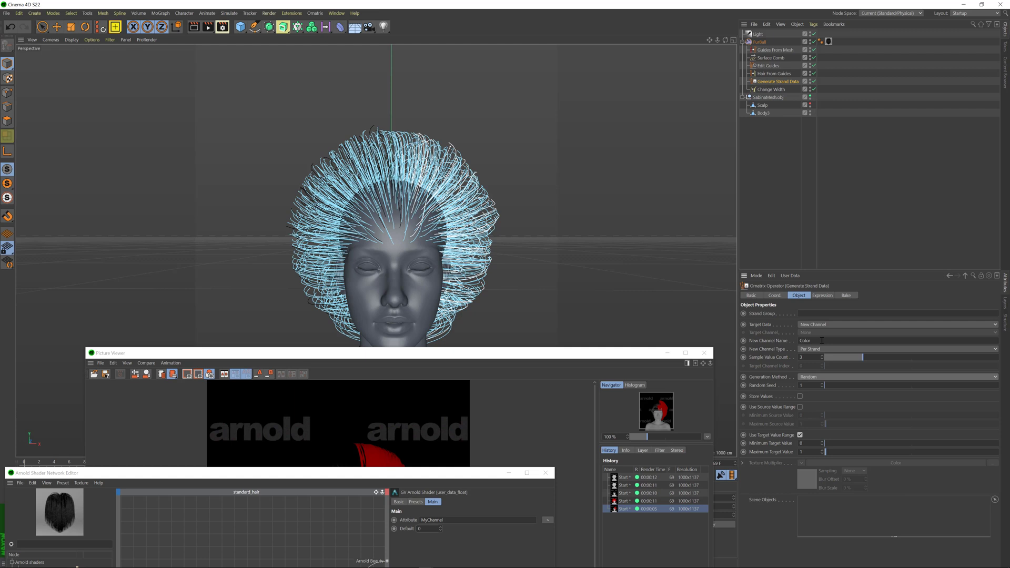
- Set FurBall's exported Data Channels to Color_1, Color_2 and Color_3, deselecting MyChannel
left_click(766, 44)
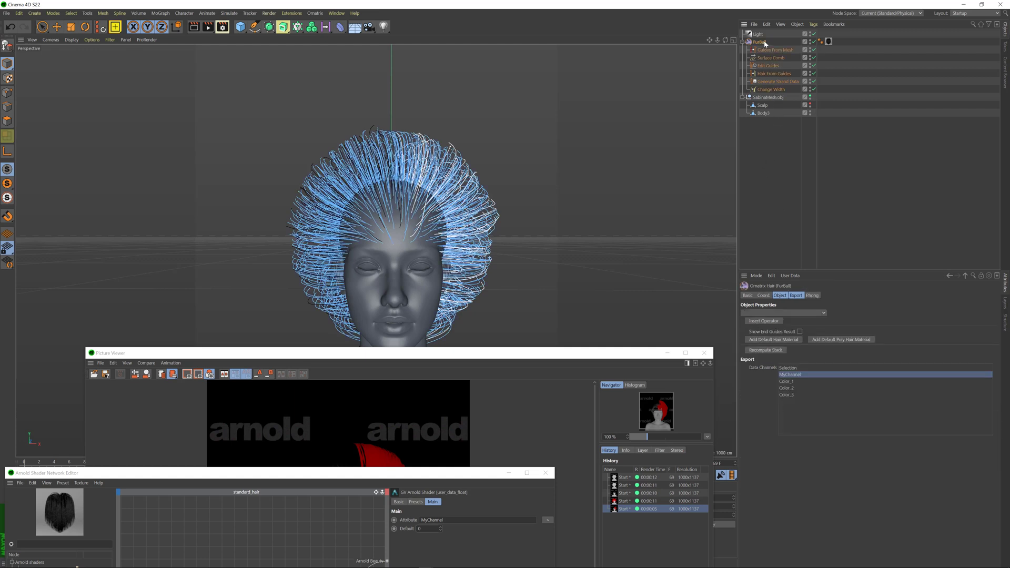
left_click(792, 382, "ctrl")
left_click(791, 389, "ctrl")
left_click(793, 395, "ctrl")
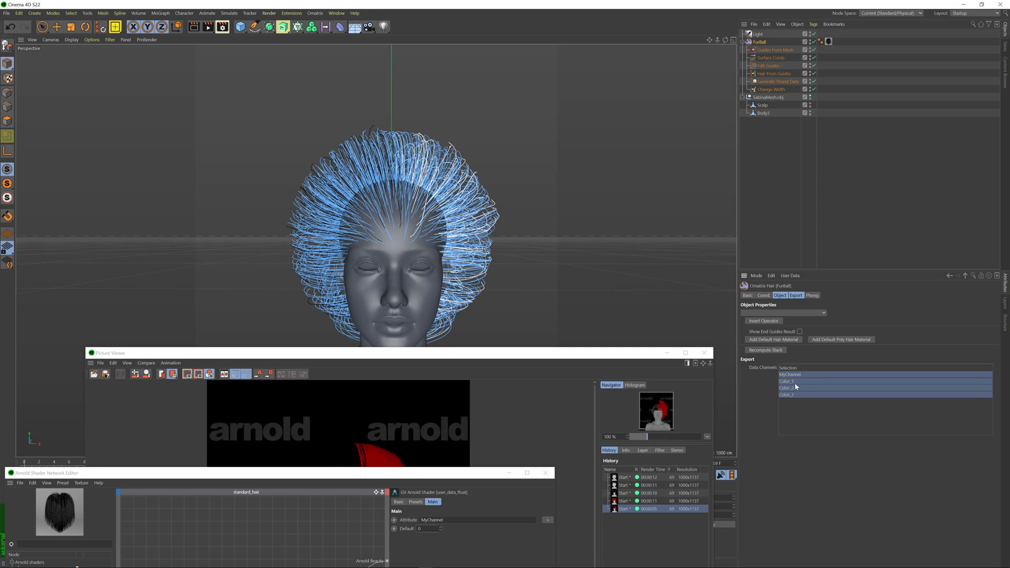
left_click(801, 375, "ctrl")
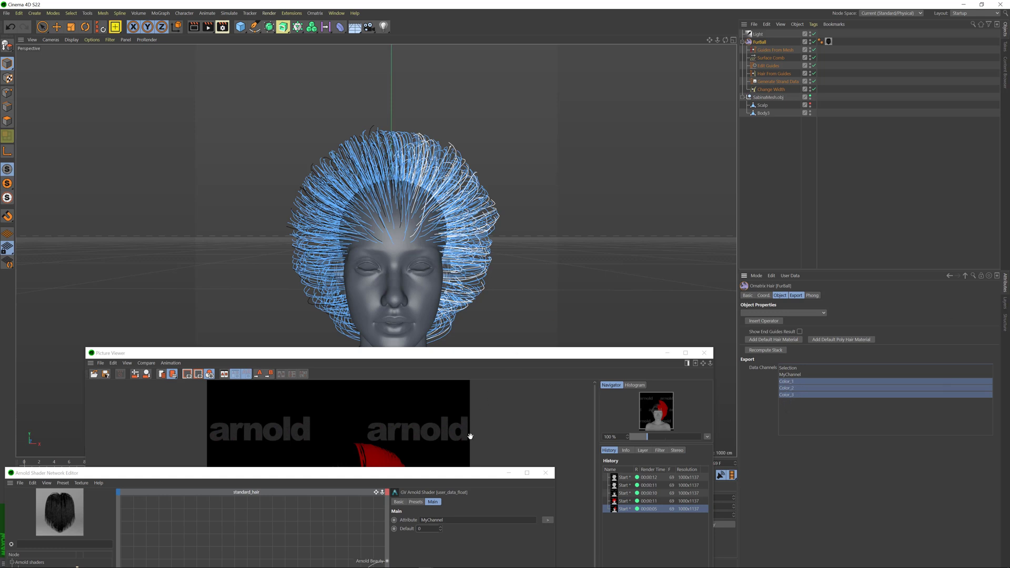
left_click_drag(412, 476, 489, 261)
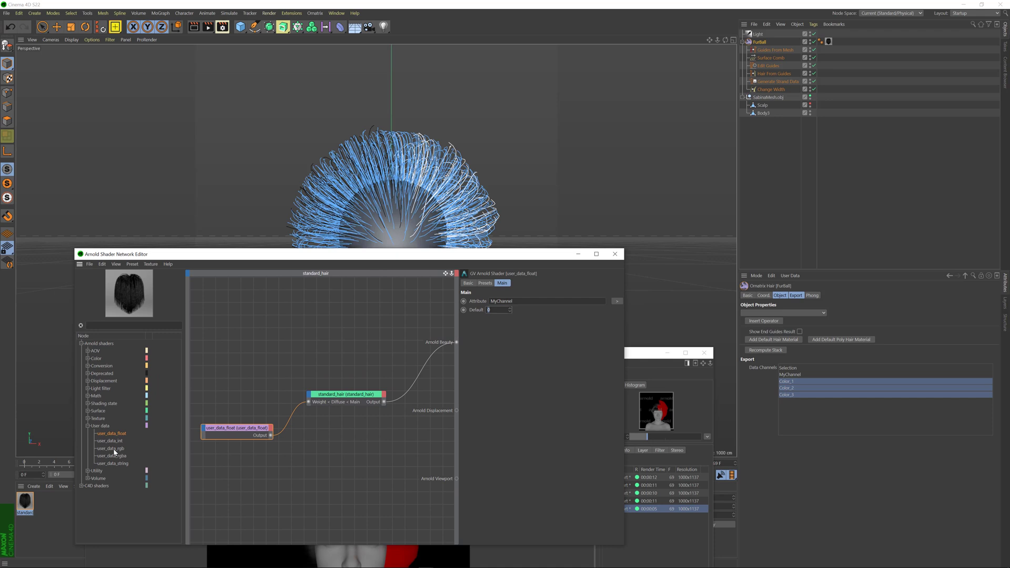
- Add a user_data_rgb node and wire its output into standard_hair's Diffuse Color port
left_click_drag(109, 451, 246, 470)
left_click(310, 395)
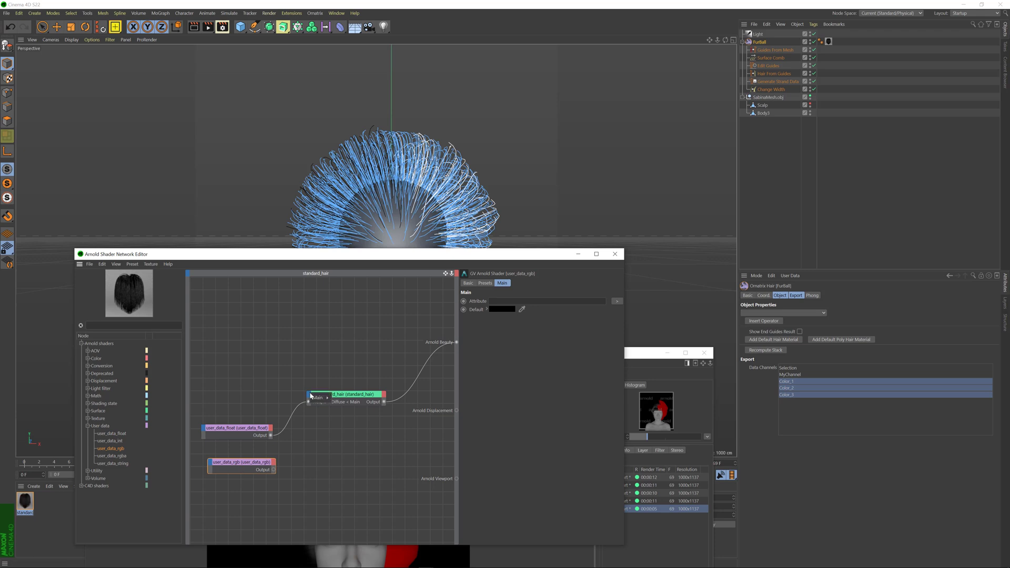
mouse_move(318, 399)
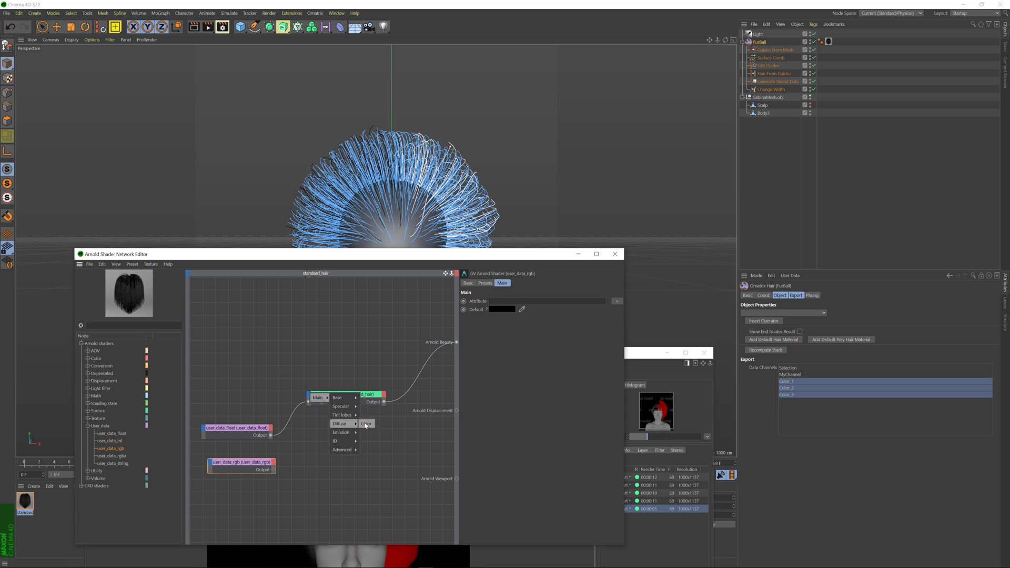
left_click(366, 425)
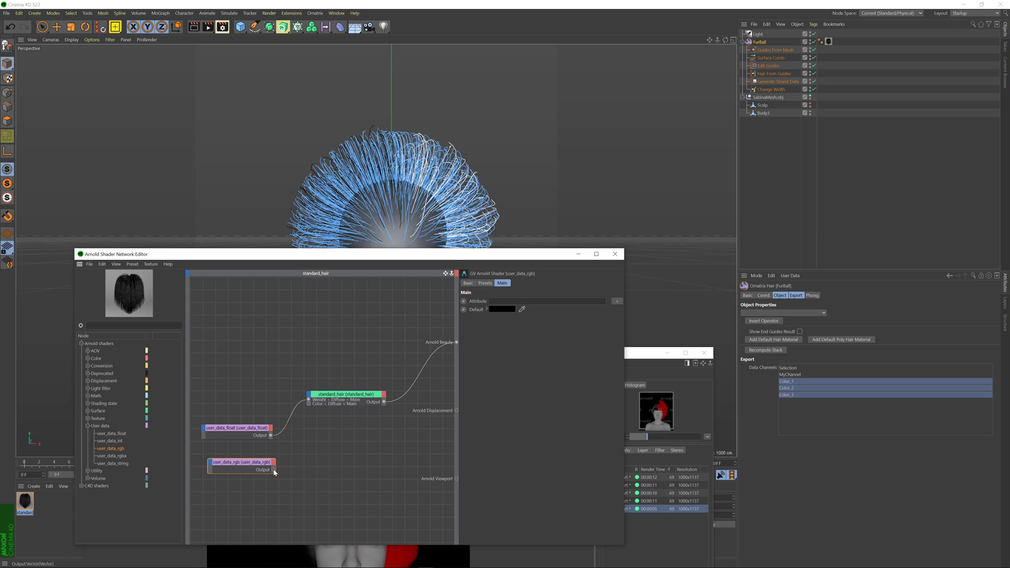
left_click_drag(307, 411, 309, 404)
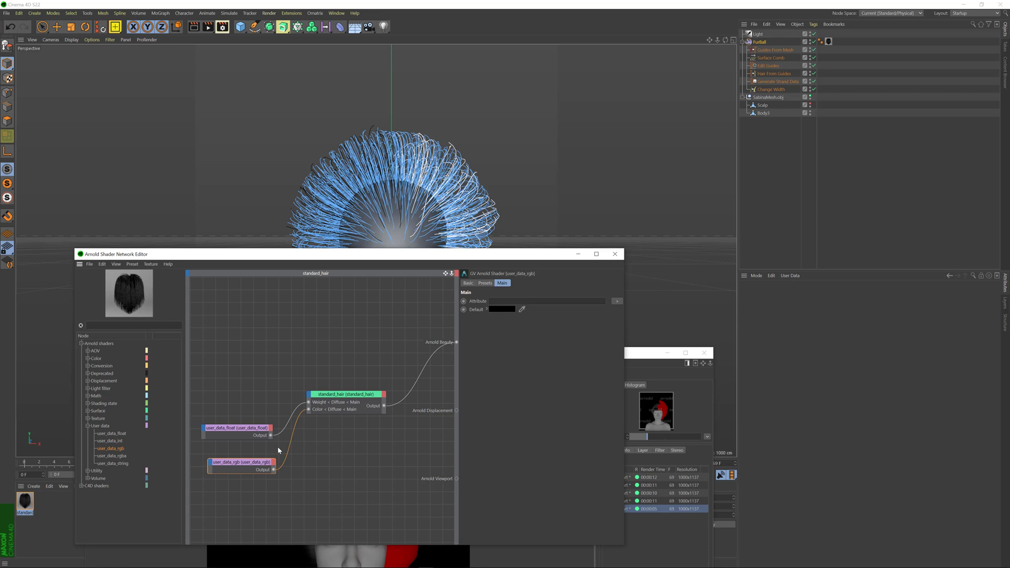
- Set the user_data_rgb Attribute to Color and delete the user_data_float Weight link
left_click(509, 303)
type("Color")
left_click_drag(400, 254, 404, 281)
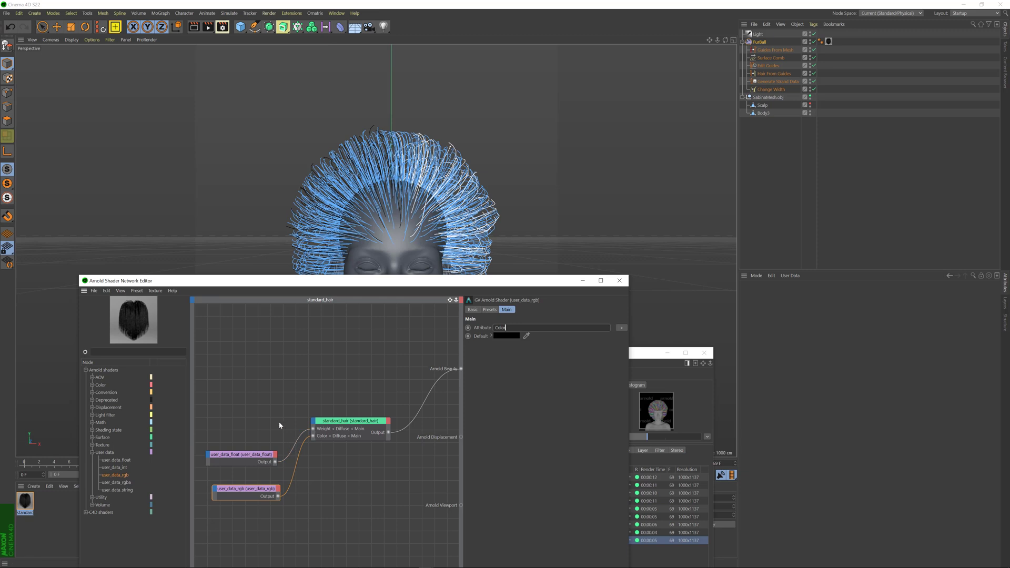
left_click_drag(308, 434, 301, 432)
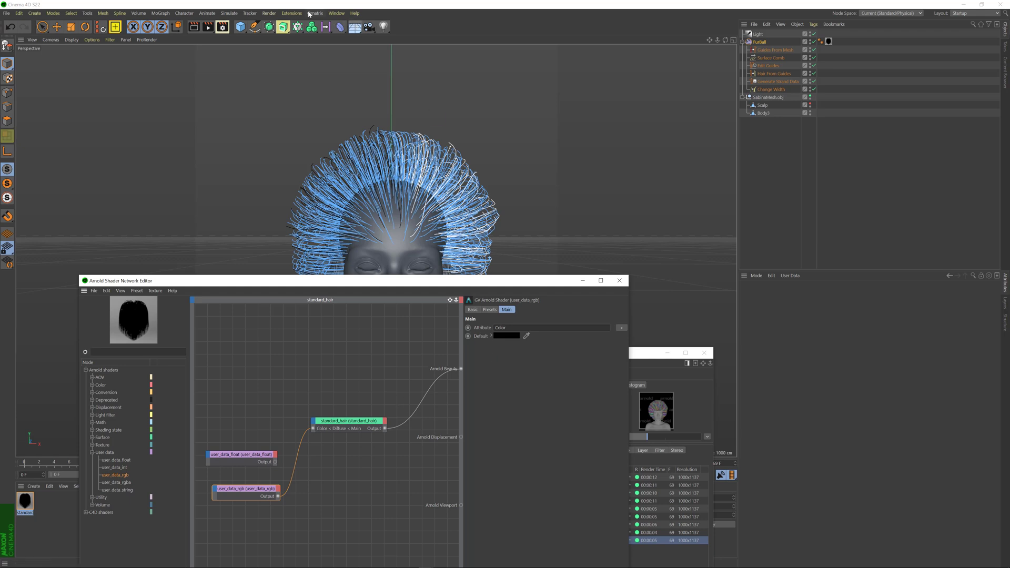
- Render to the Picture Viewer and inspect the randomly rainbow-coloured hair strands
left_click(268, 13)
left_click(291, 54)
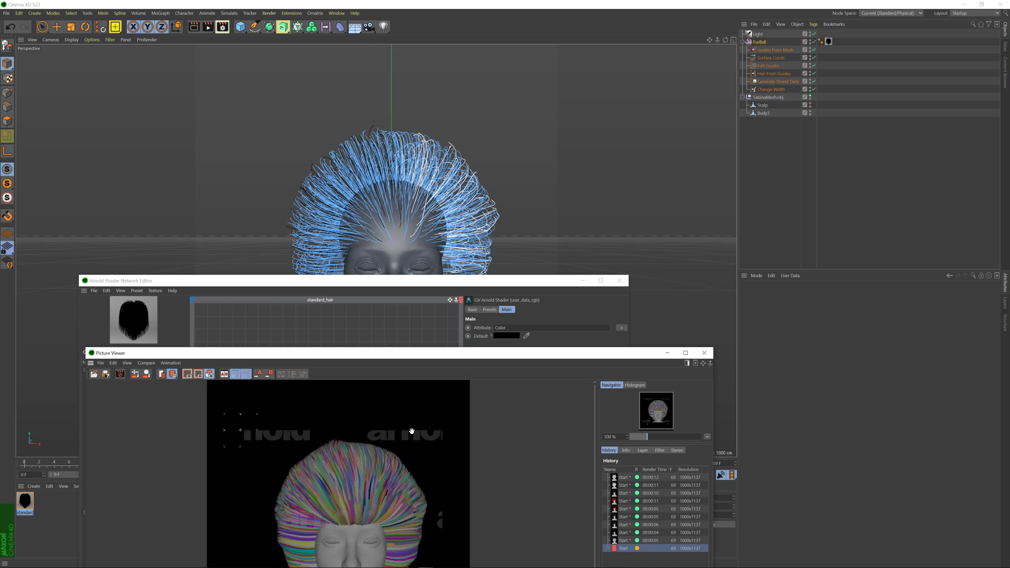
left_click_drag(450, 354, 509, 167)
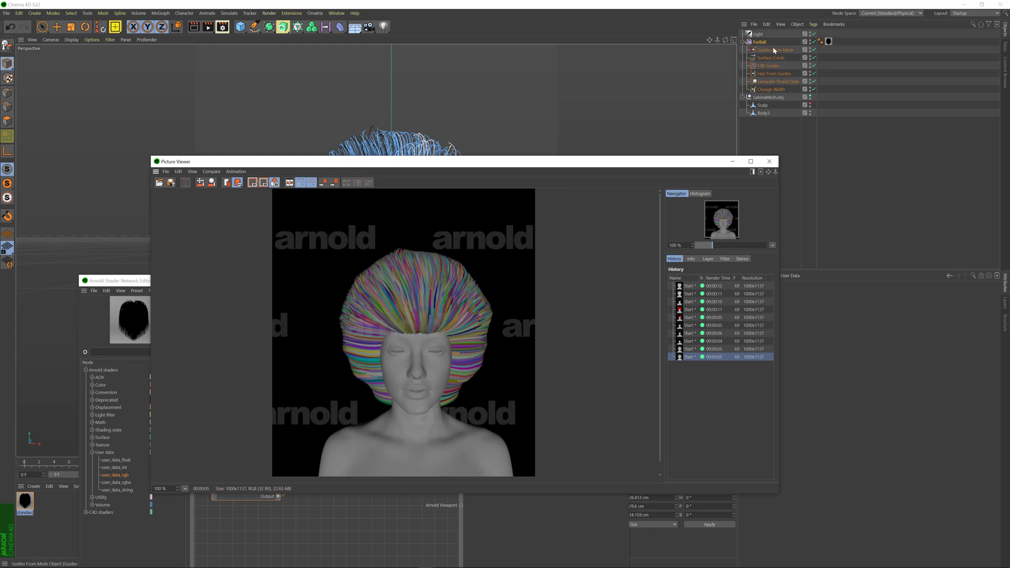
left_click(773, 83)
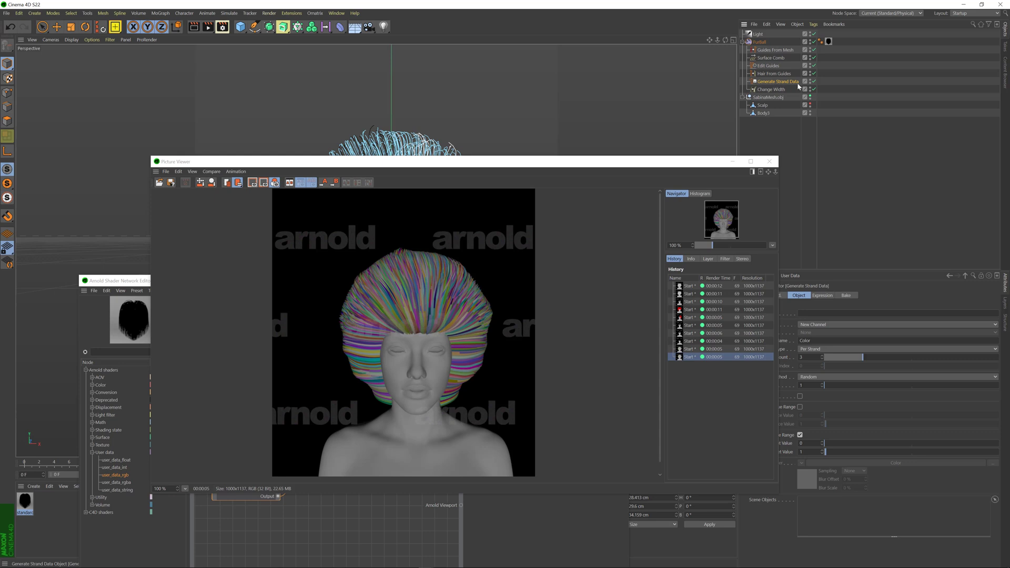
left_click_drag(675, 165, 568, 269)
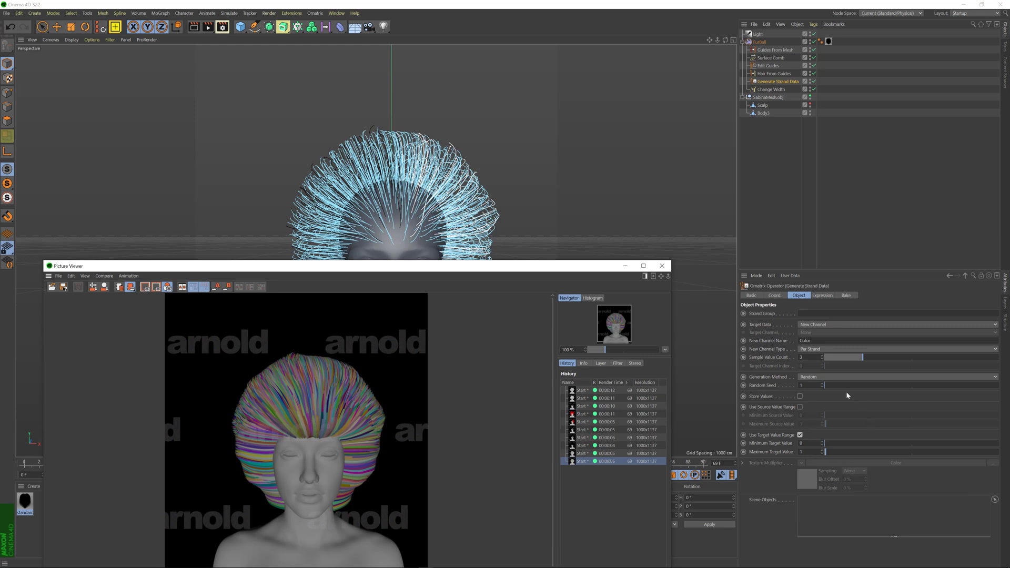
left_click_drag(553, 268, 609, 138)
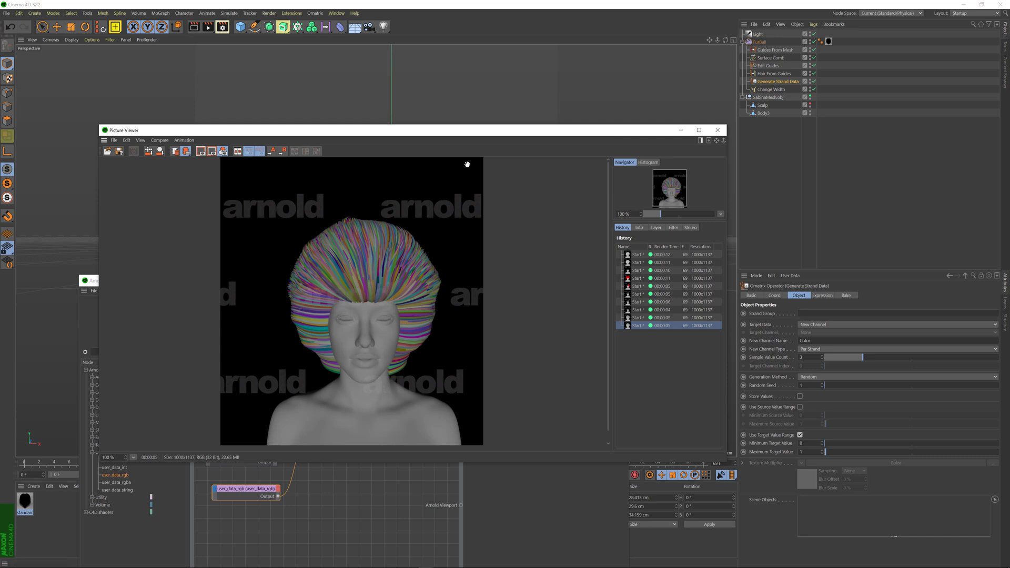
left_click(532, 496)
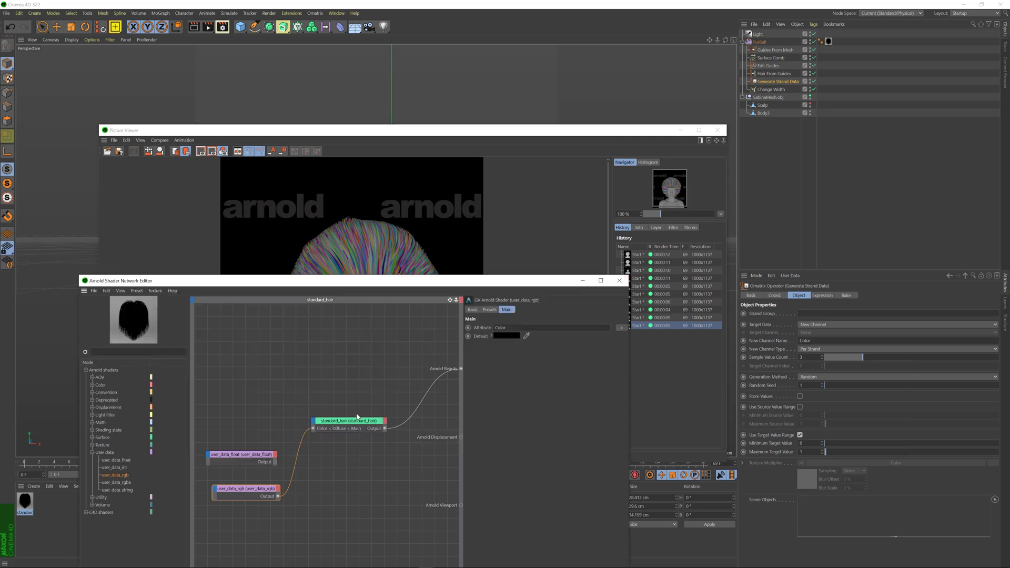
left_click(232, 496)
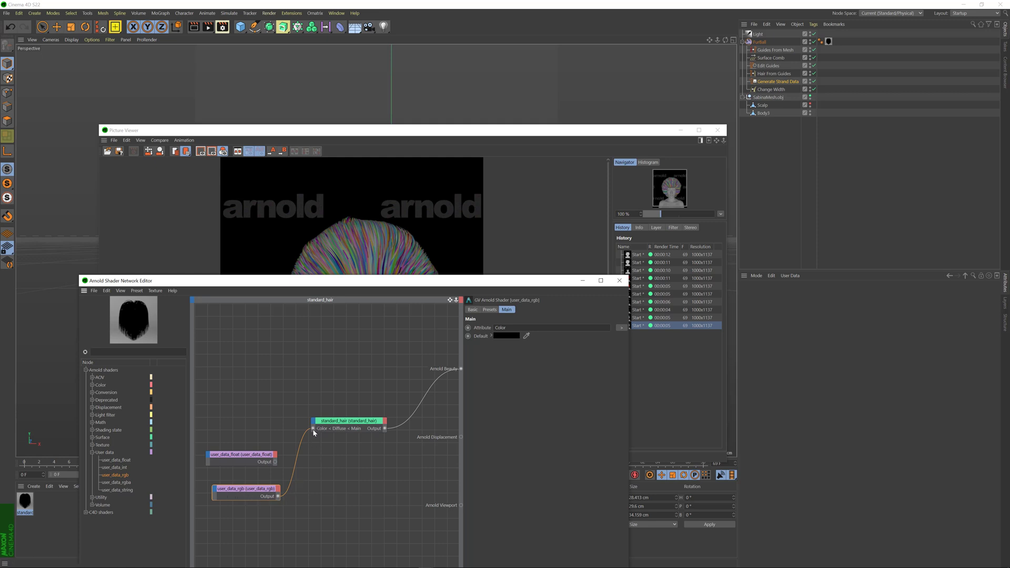
left_click_drag(338, 425, 334, 426)
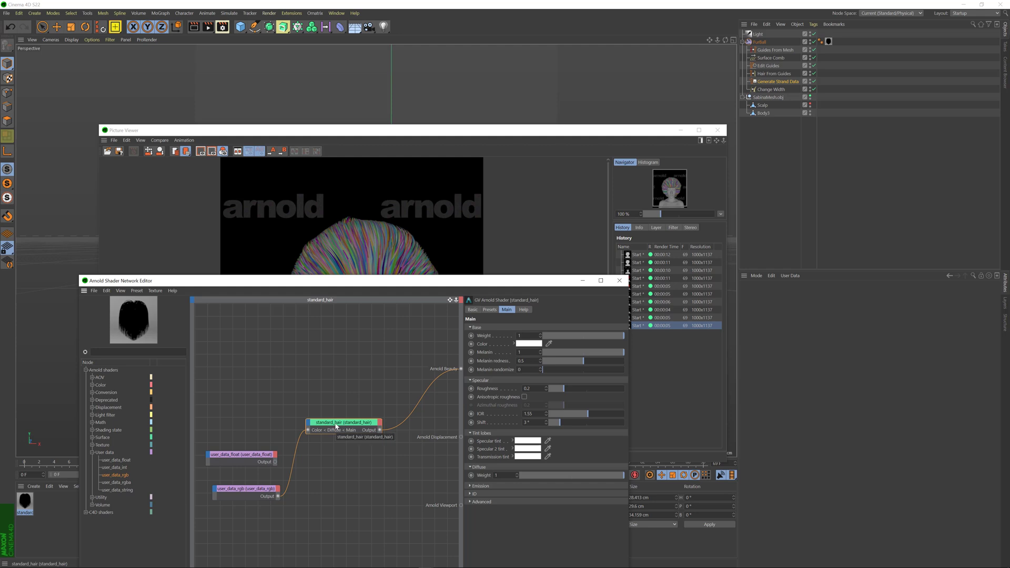
left_click(754, 80)
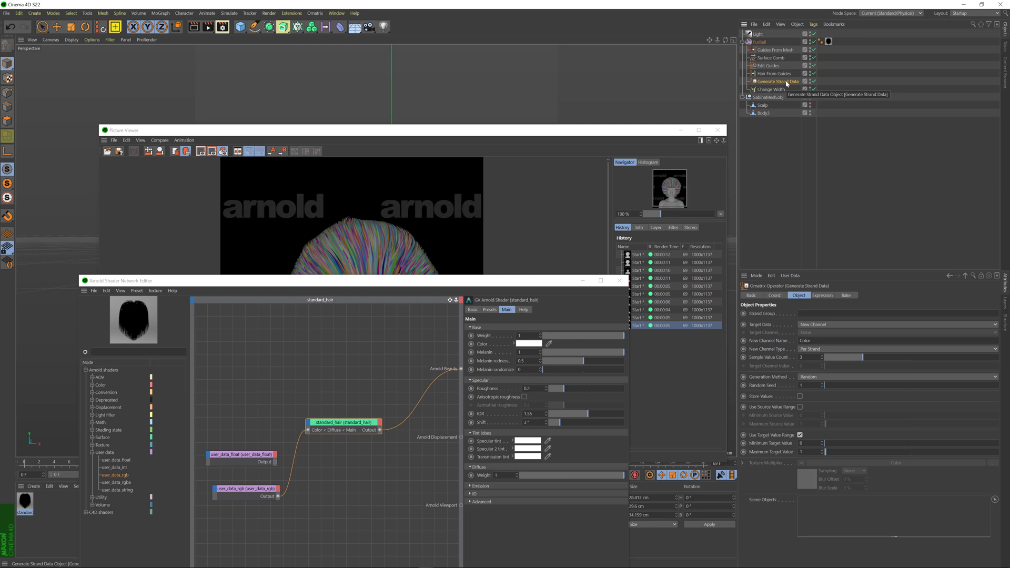
left_click(651, 132)
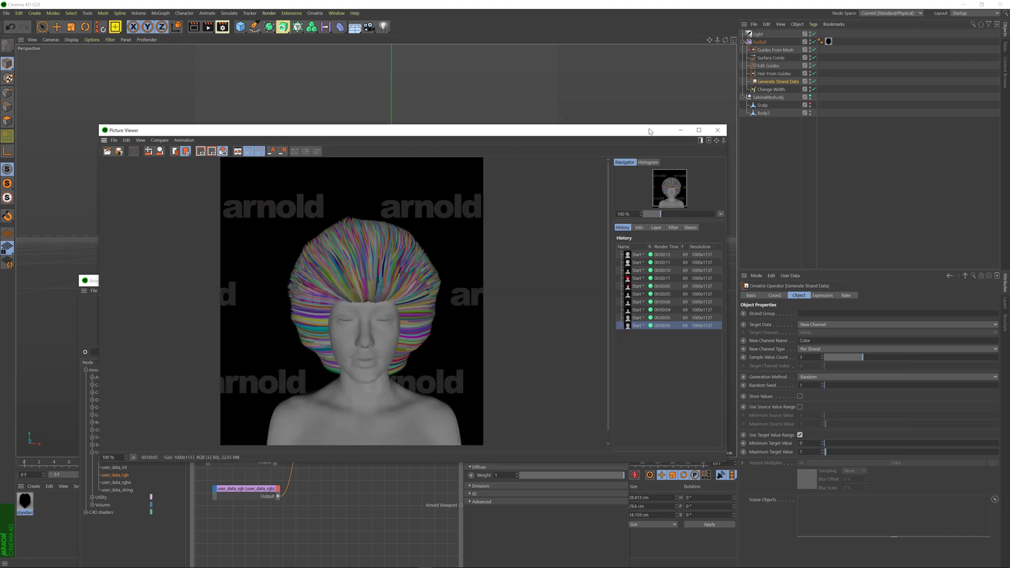